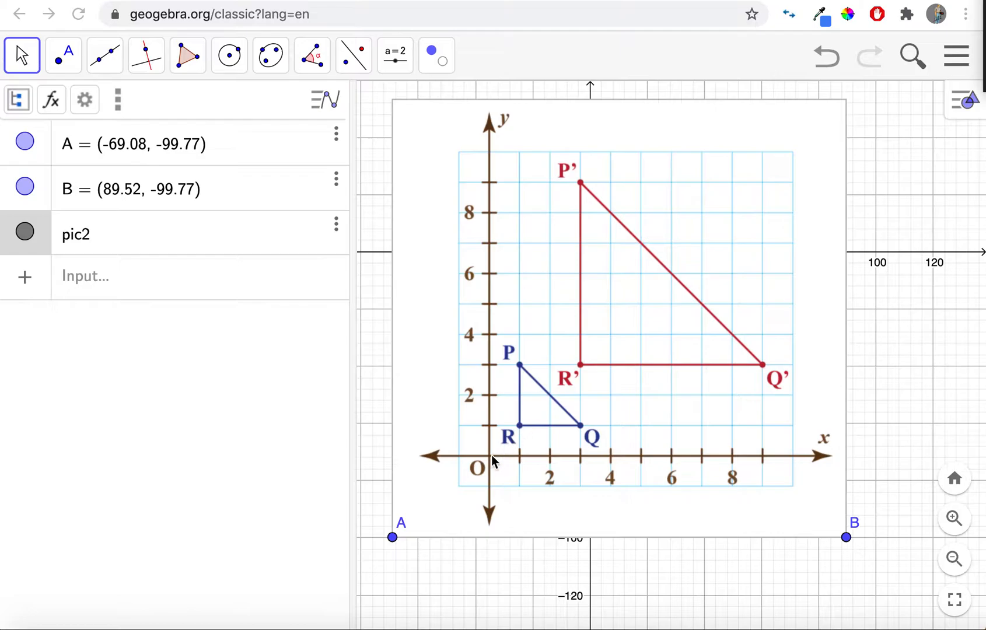
- Place a point at the picture's origin O and trace the small triangle with a polygon through P, R and Q
click(68, 63)
click(490, 458)
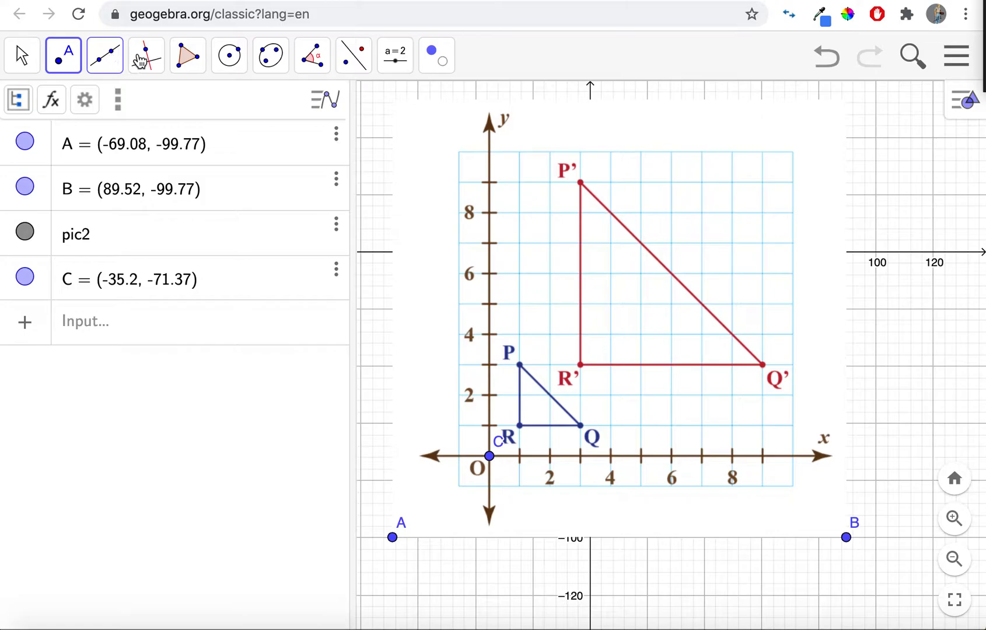
click(188, 56)
click(229, 110)
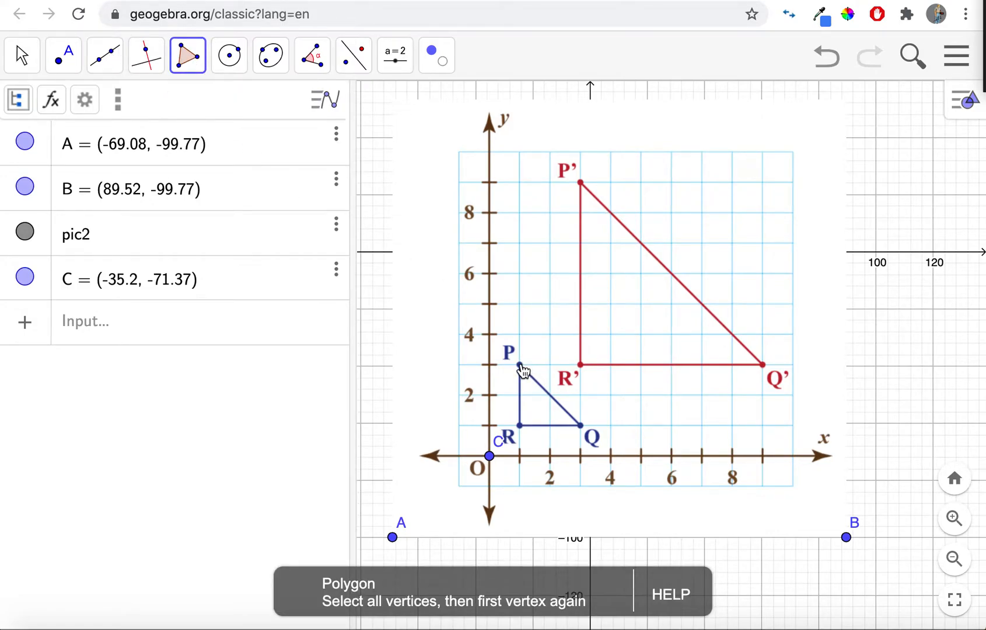
click(521, 365)
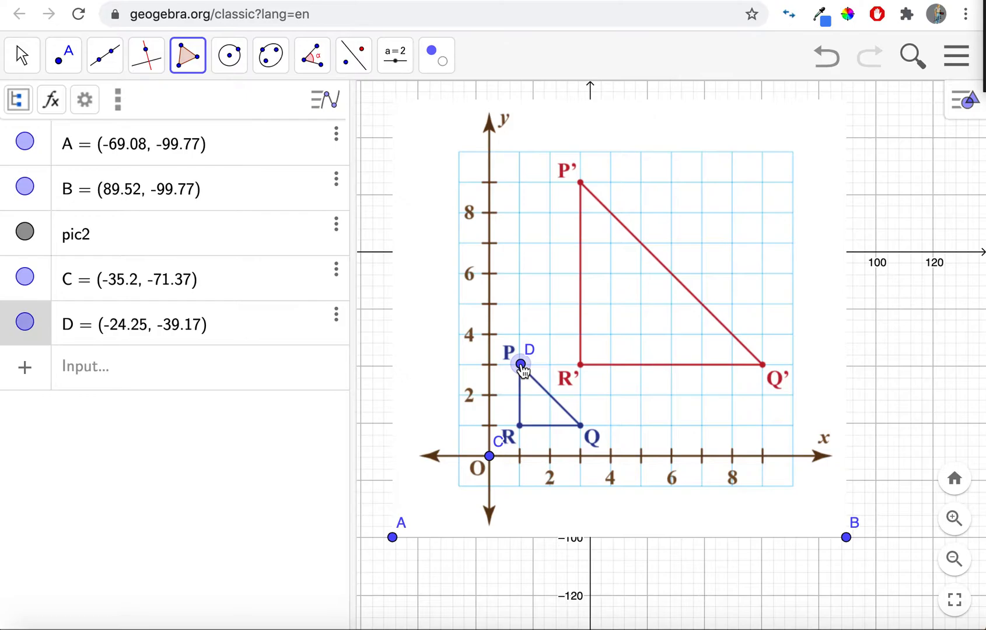
click(521, 425)
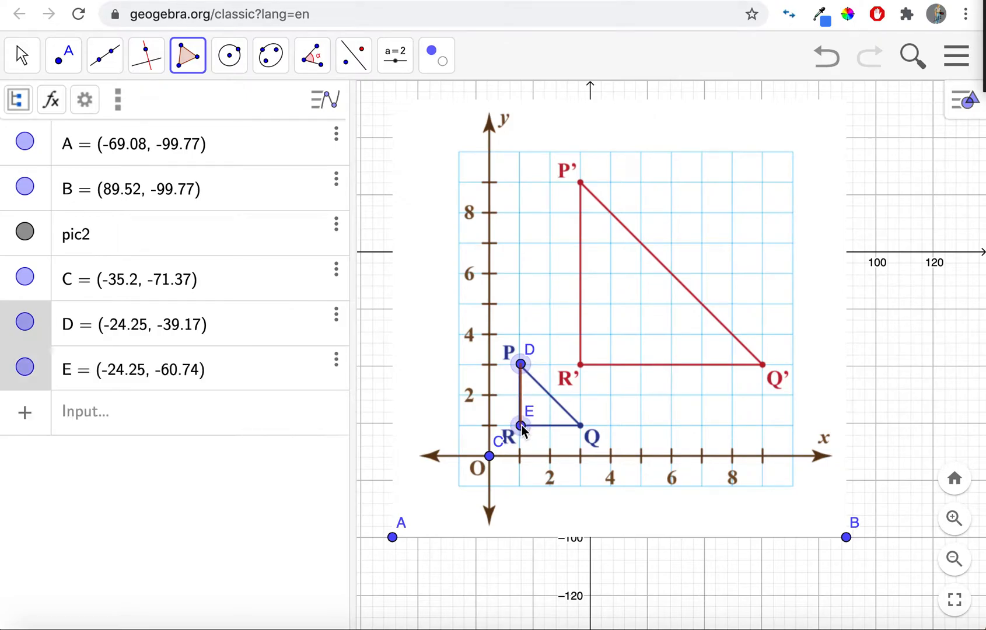
click(580, 424)
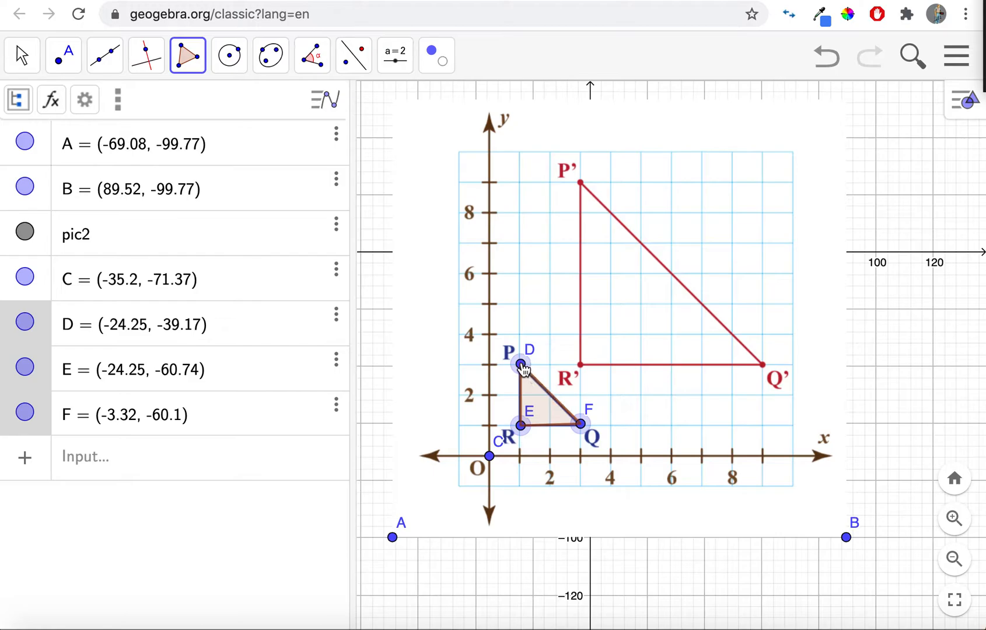
click(522, 367)
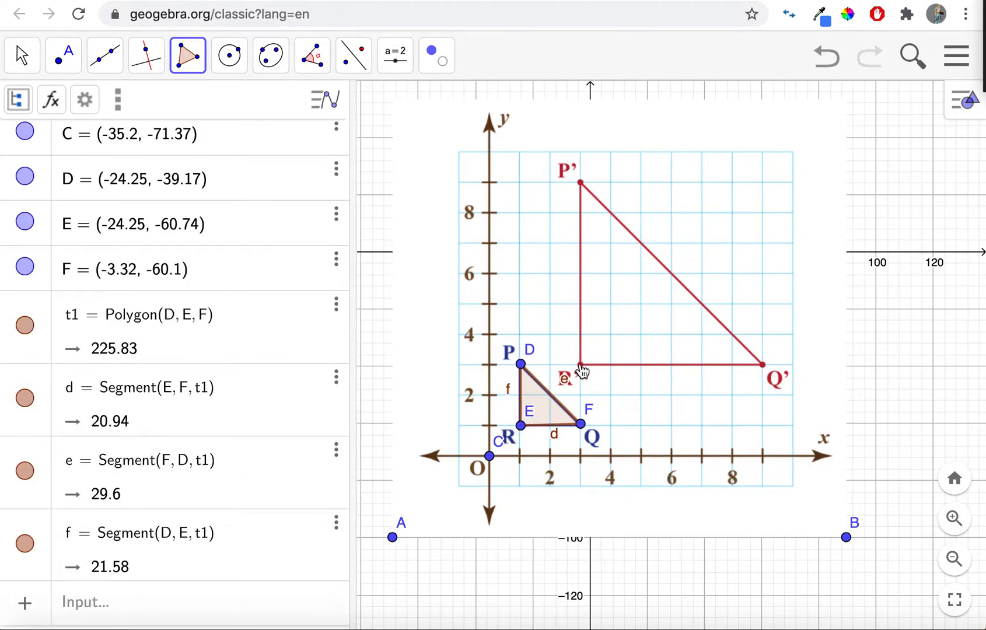
- Trace the large red triangle in the picture with a polygon through R', P' and Q'
click(580, 365)
click(582, 183)
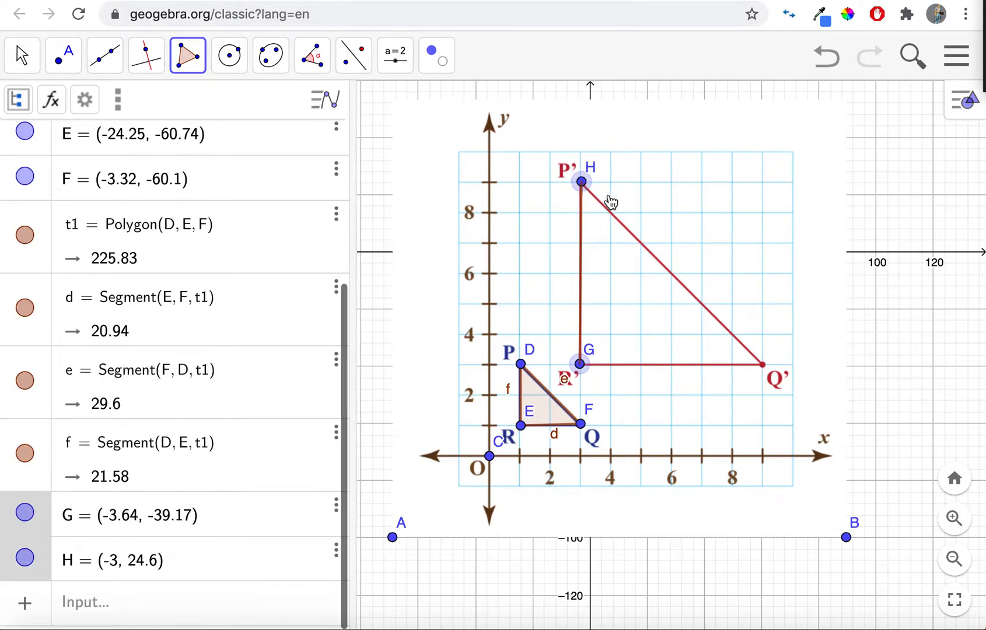
click(763, 366)
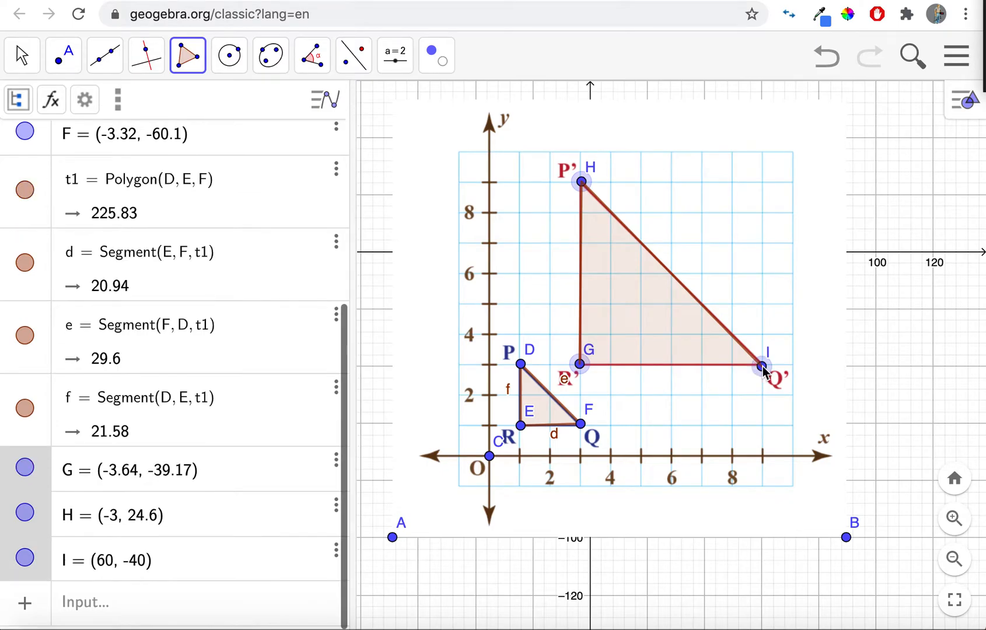
click(581, 367)
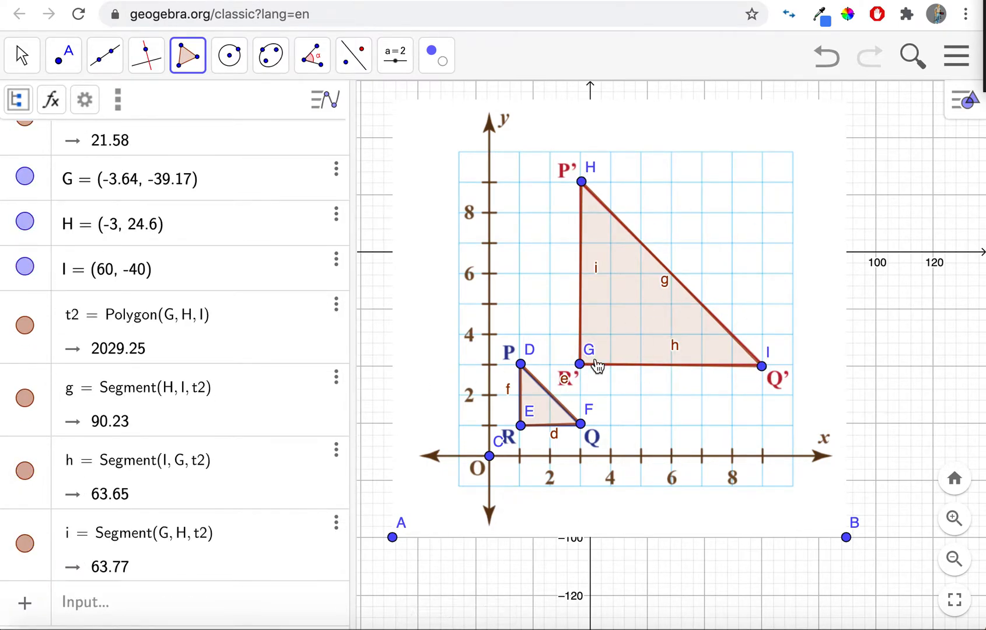
- Align the small polygon's vertex F with Q in the picture and delete the background picture
click(35, 69)
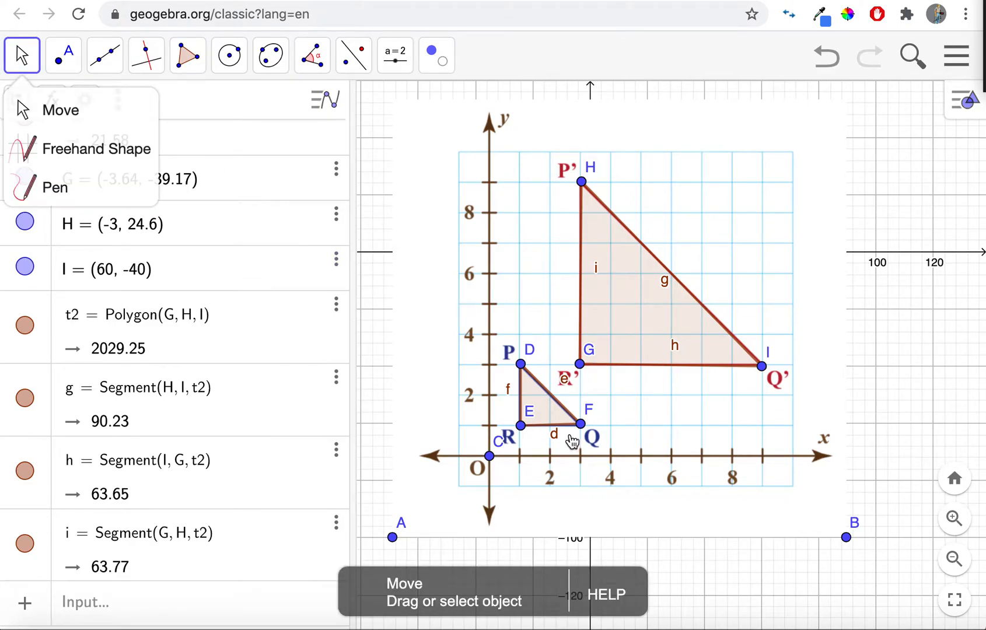
drag(581, 425, 581, 427)
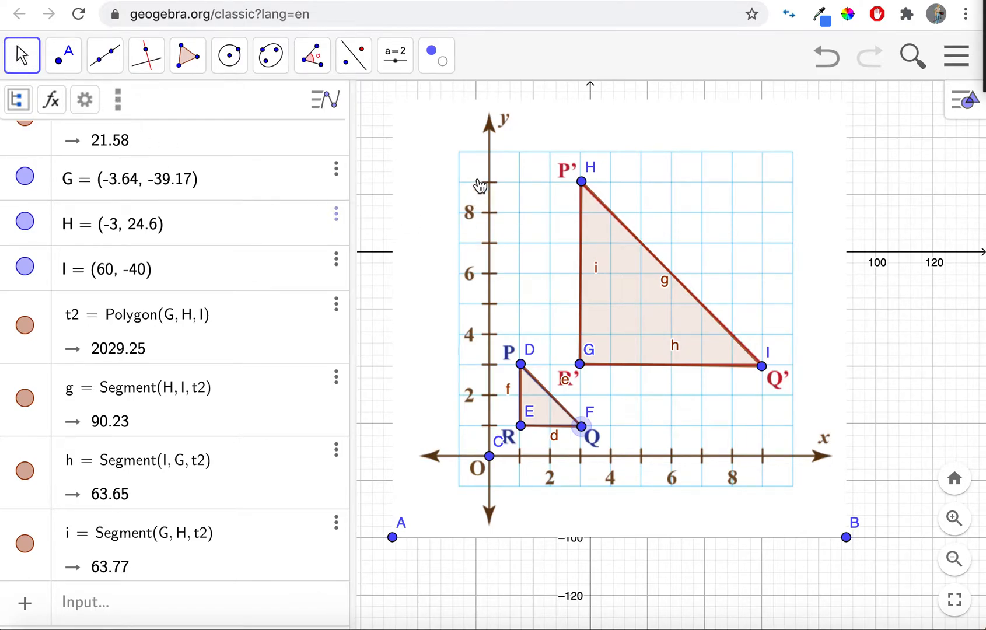
click(454, 142)
key(Delete)
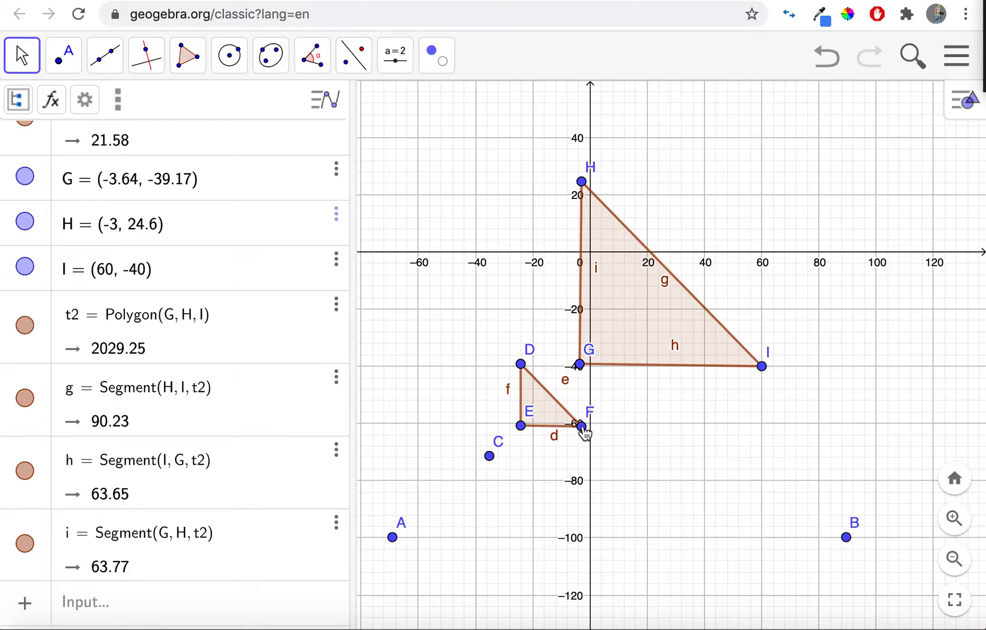
- Move vertex F of the small triangle to about (0, -60) on the y-axis
drag(584, 428, 586, 427)
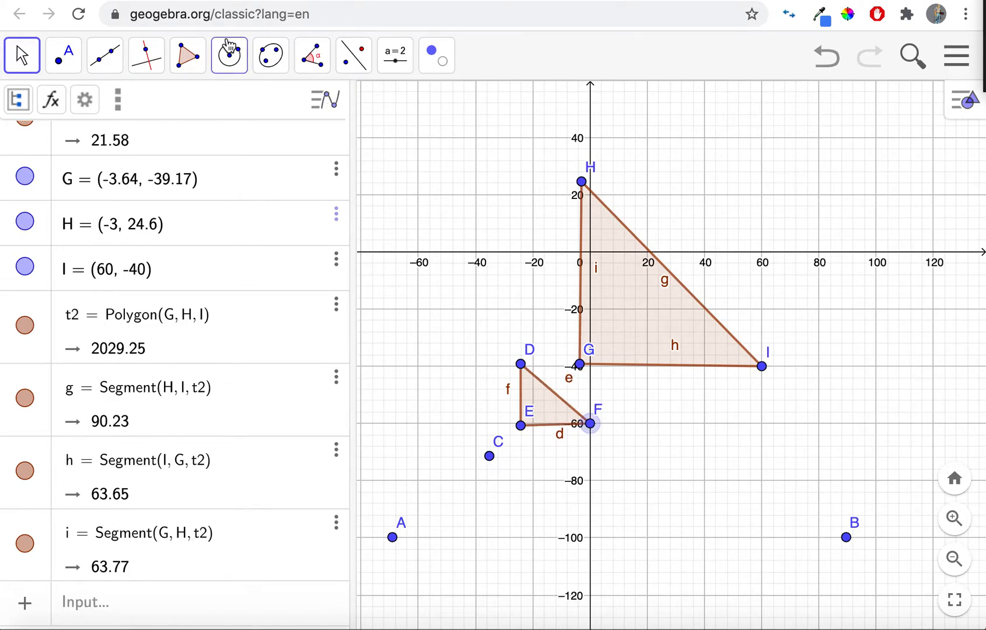
right_click(144, 13)
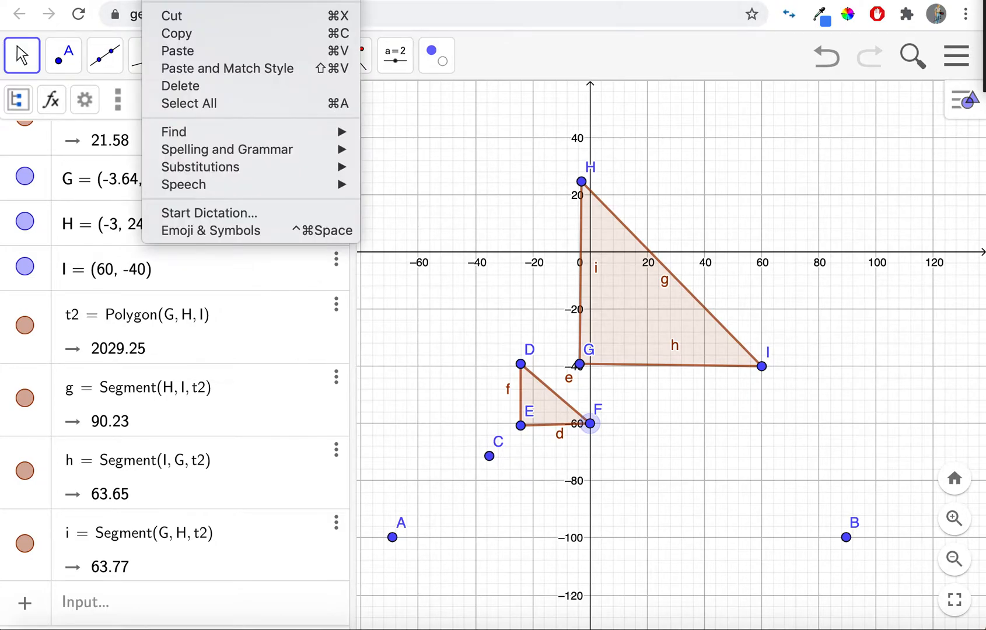
key(Escape)
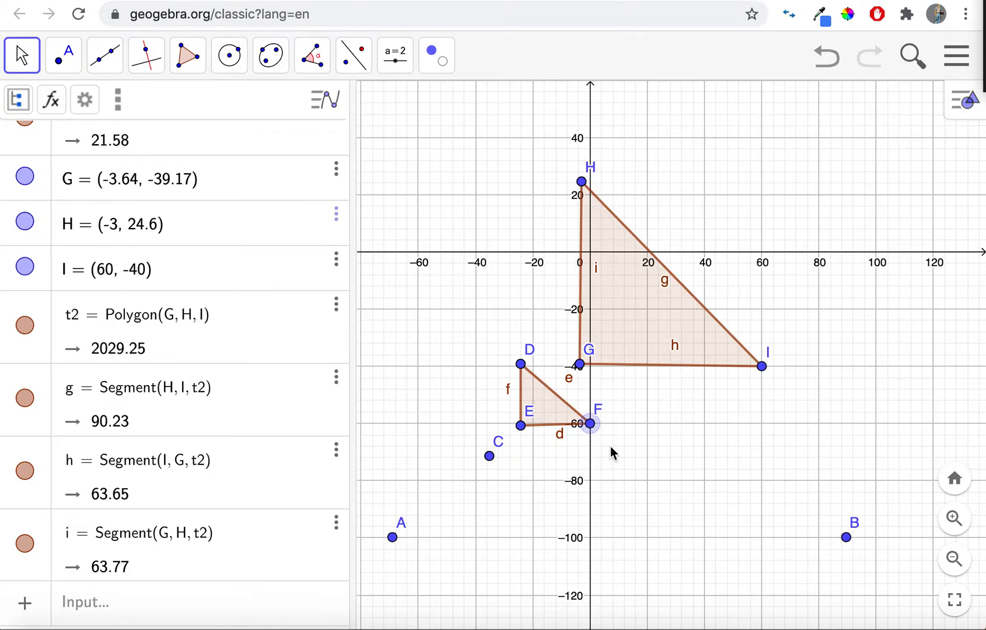
- Delete the leftover picture corner points A and B
click(393, 540)
key(Delete)
click(846, 537)
key(Delete)
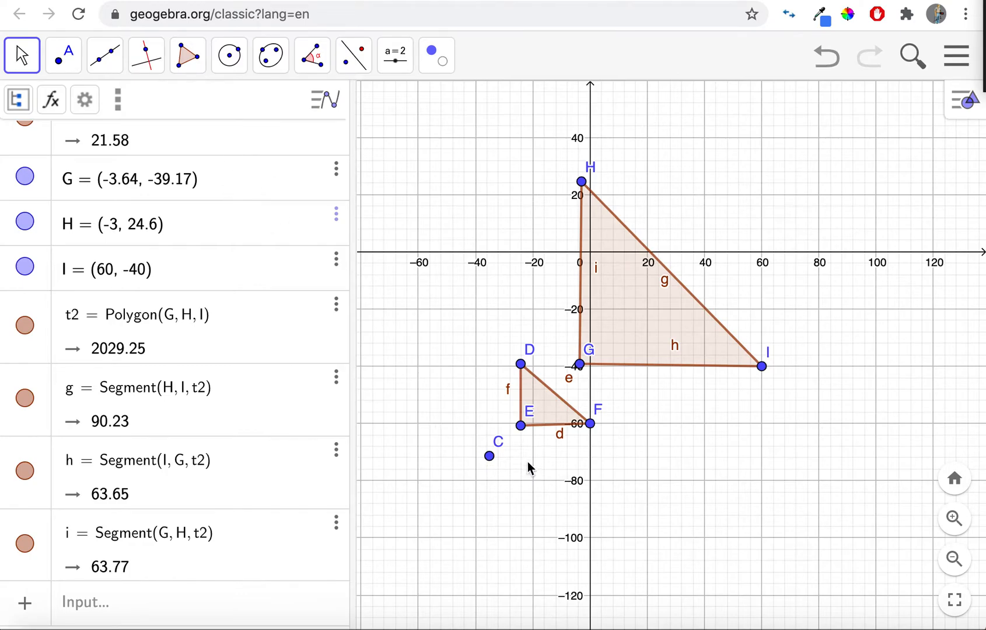
- Draw segments from the centre point C to vertex E and to the corresponding vertex G
click(108, 59)
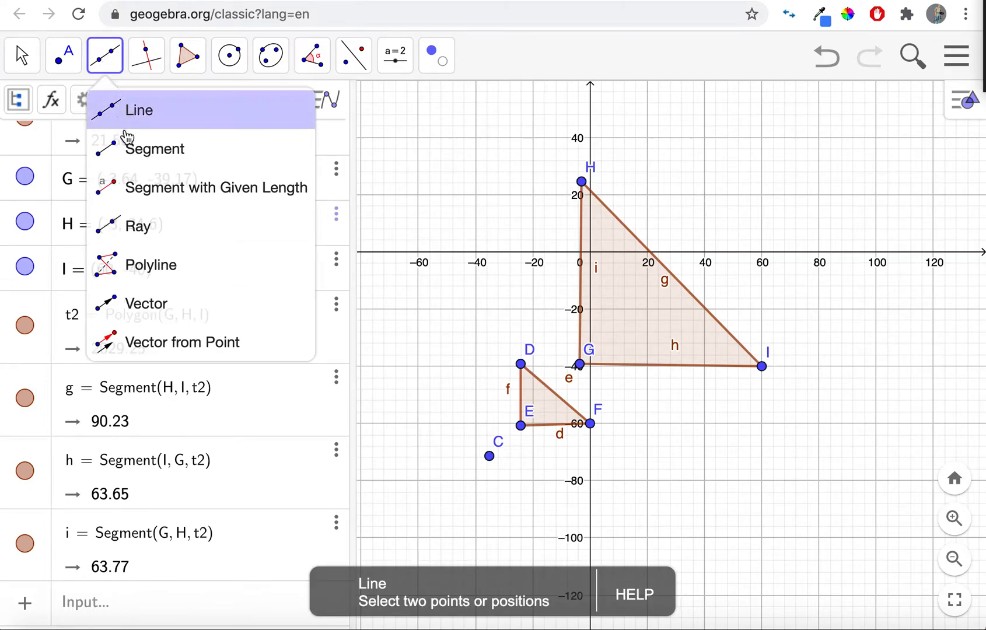
click(134, 149)
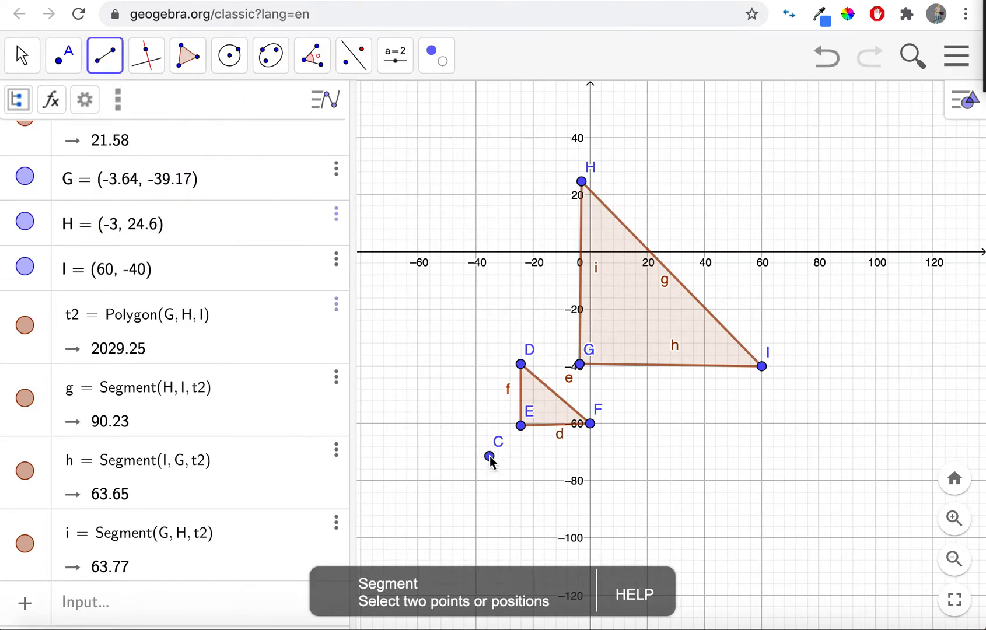
click(490, 457)
click(521, 427)
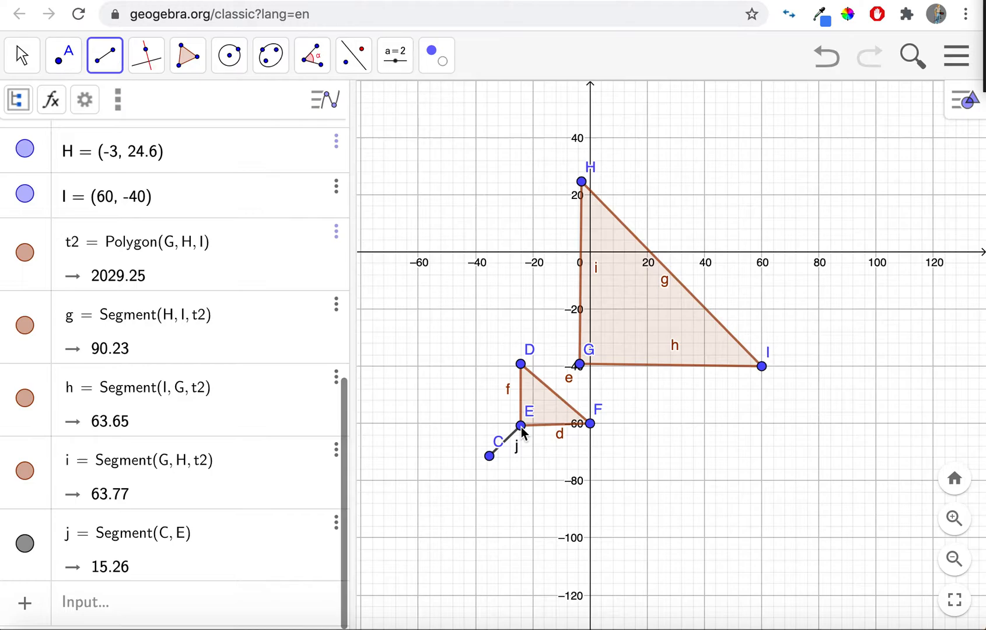
click(490, 457)
click(579, 365)
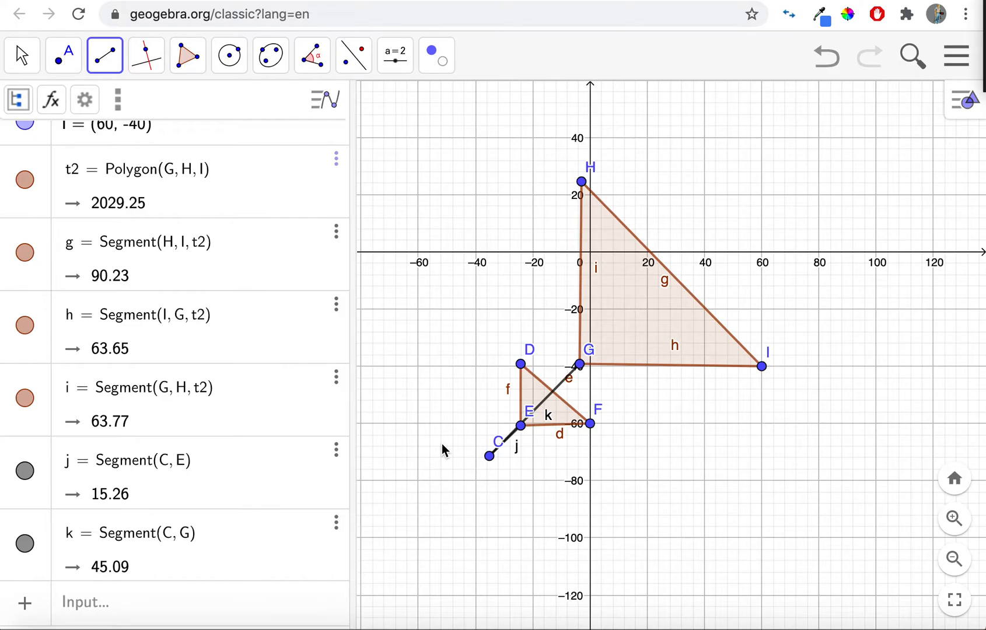
- Draw two overlapping segments from point C to vertex F of the small triangle
click(489, 456)
click(590, 424)
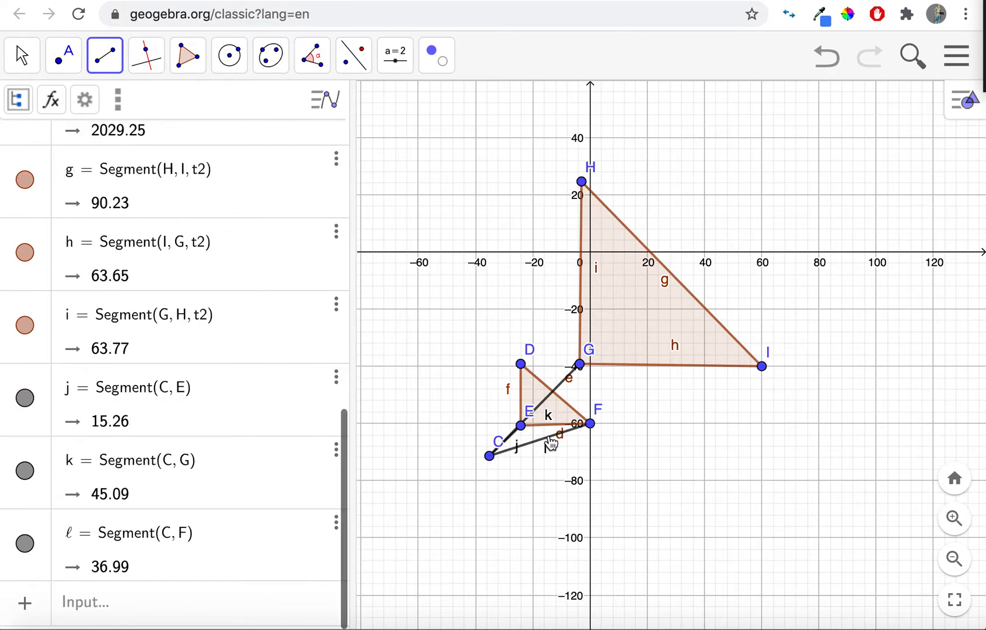
drag(489, 456, 590, 425)
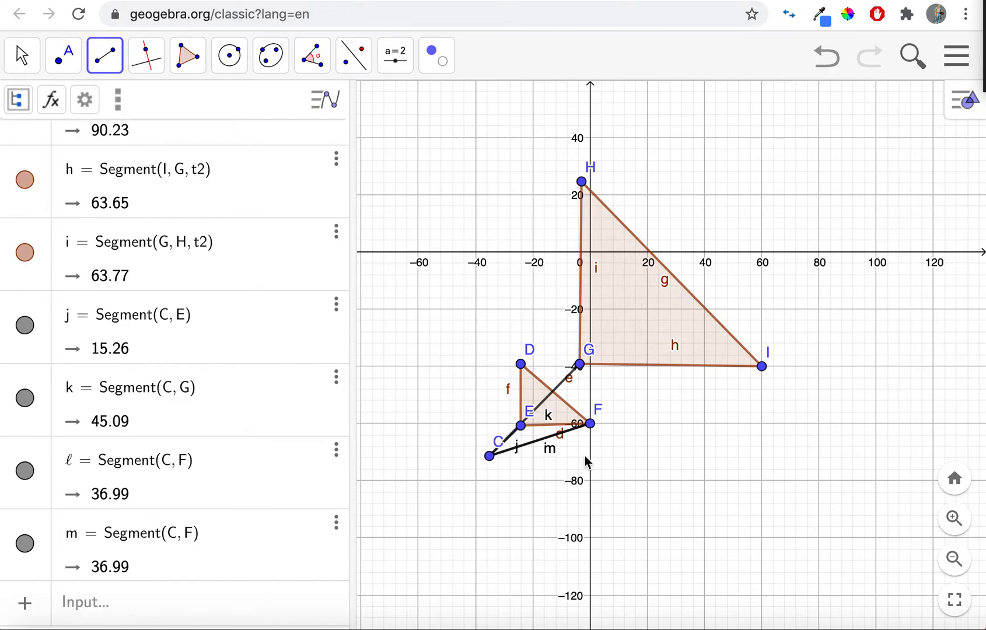
click(23, 59)
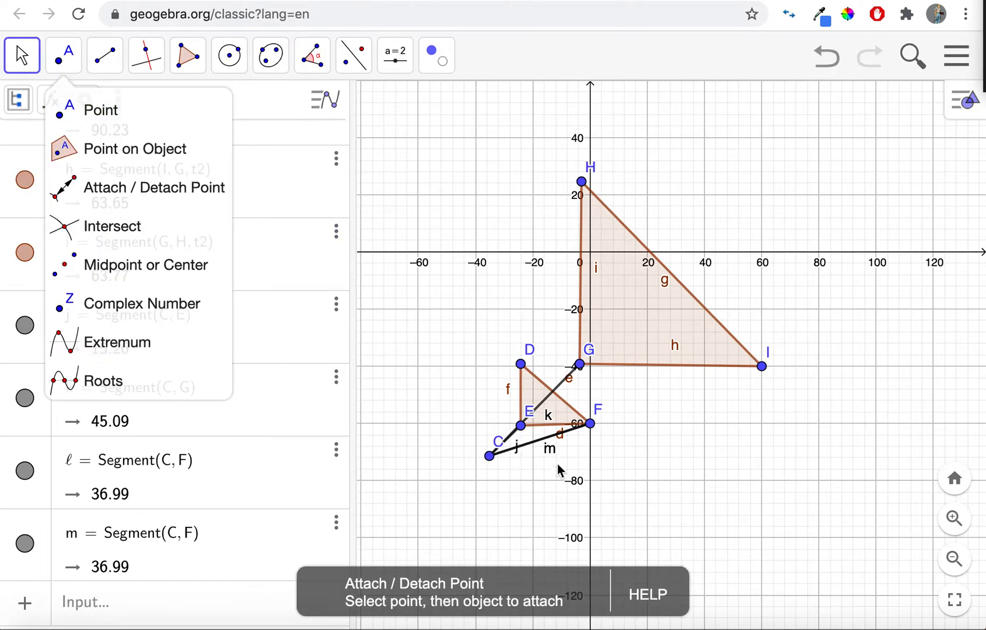
click(548, 448)
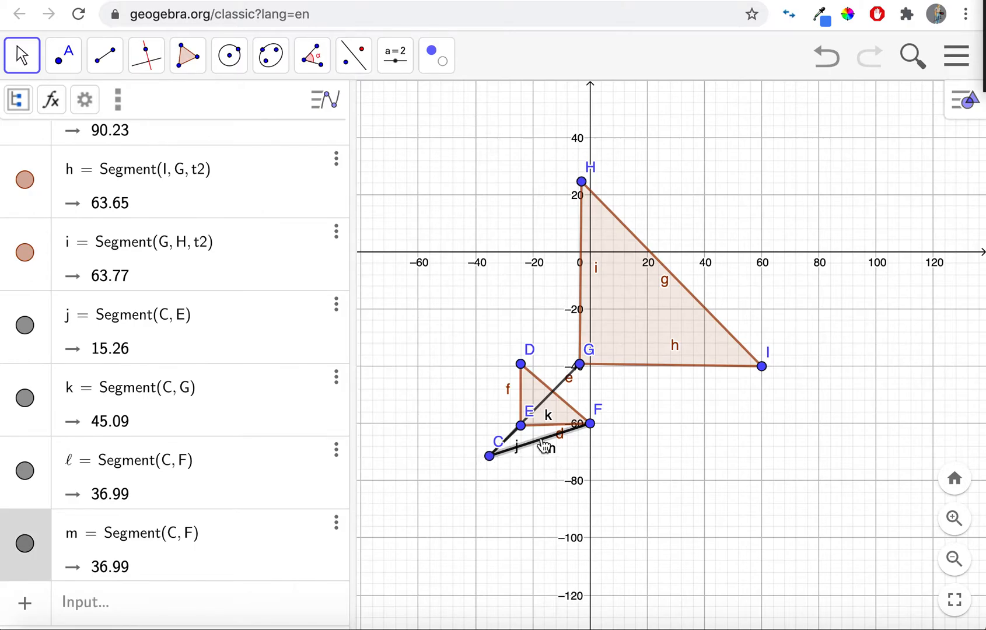
- Draw a segment from point C to vertex I of the large triangle
click(105, 55)
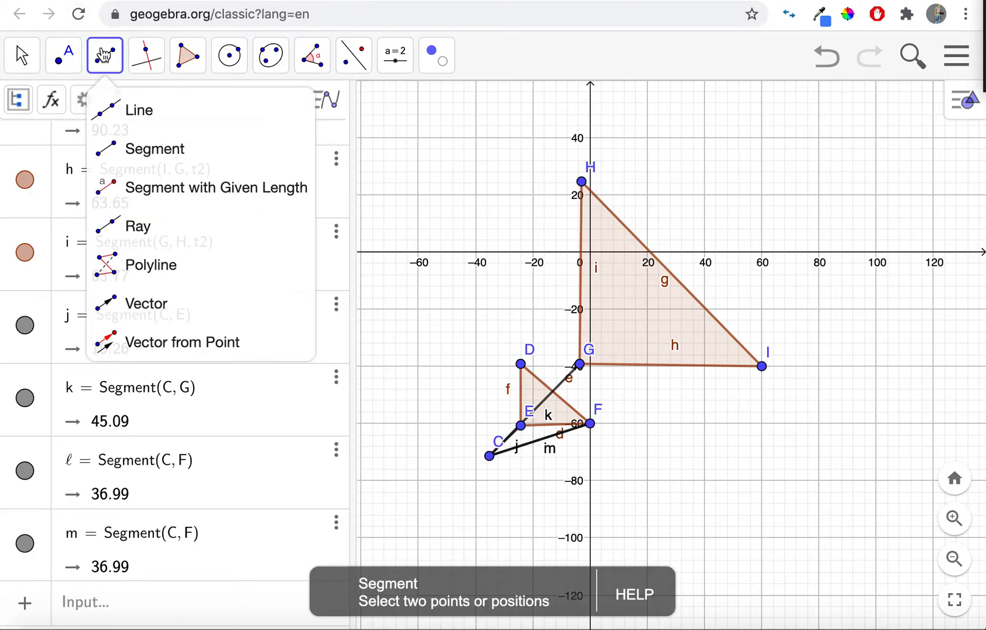
click(140, 151)
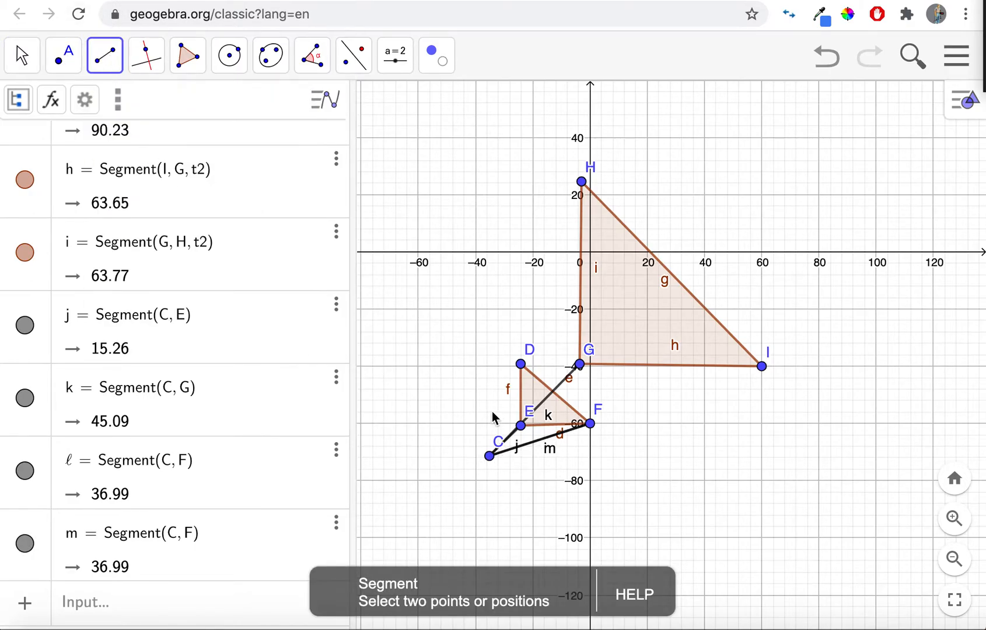
click(490, 456)
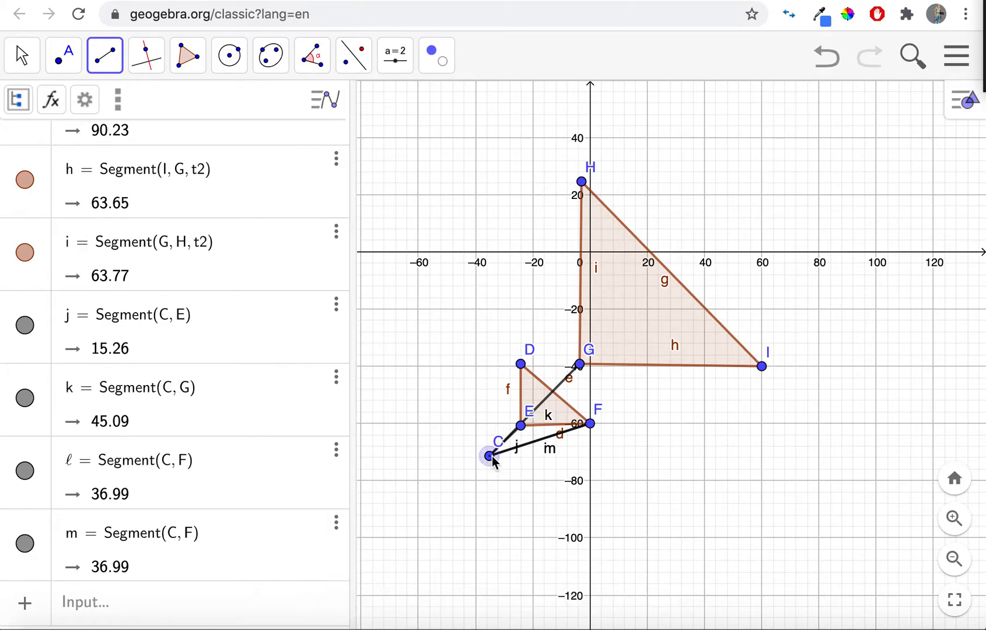
click(763, 367)
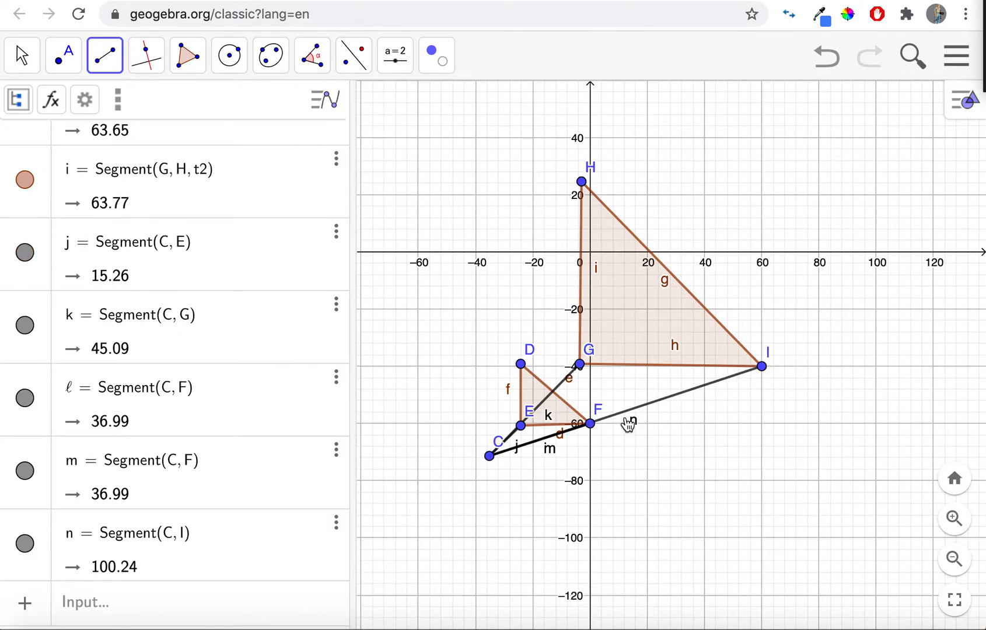
- Draw segments from point C to vertex D and to the corresponding vertex H
click(490, 456)
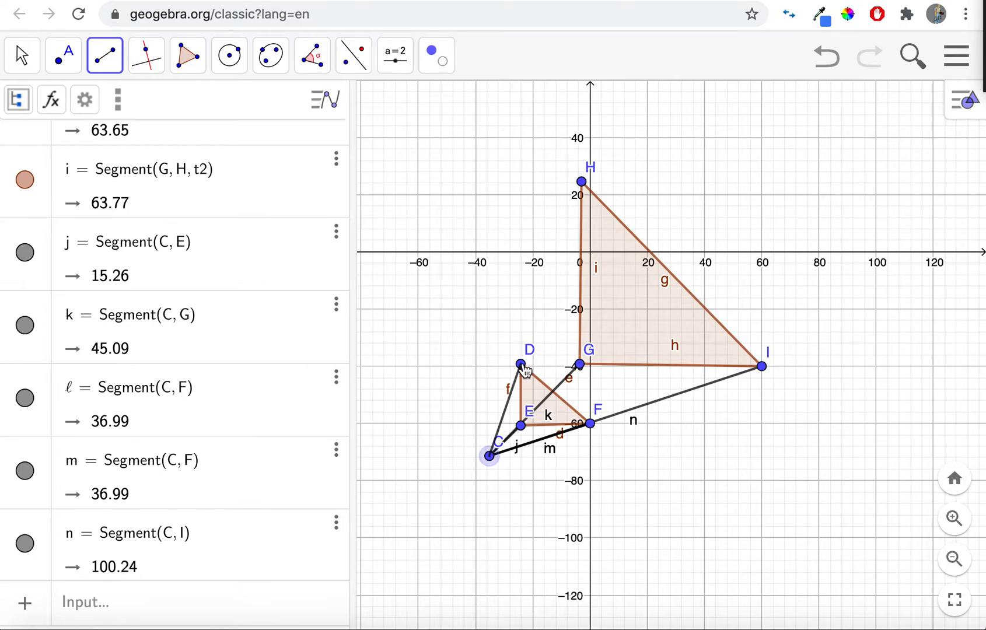
click(521, 364)
click(490, 457)
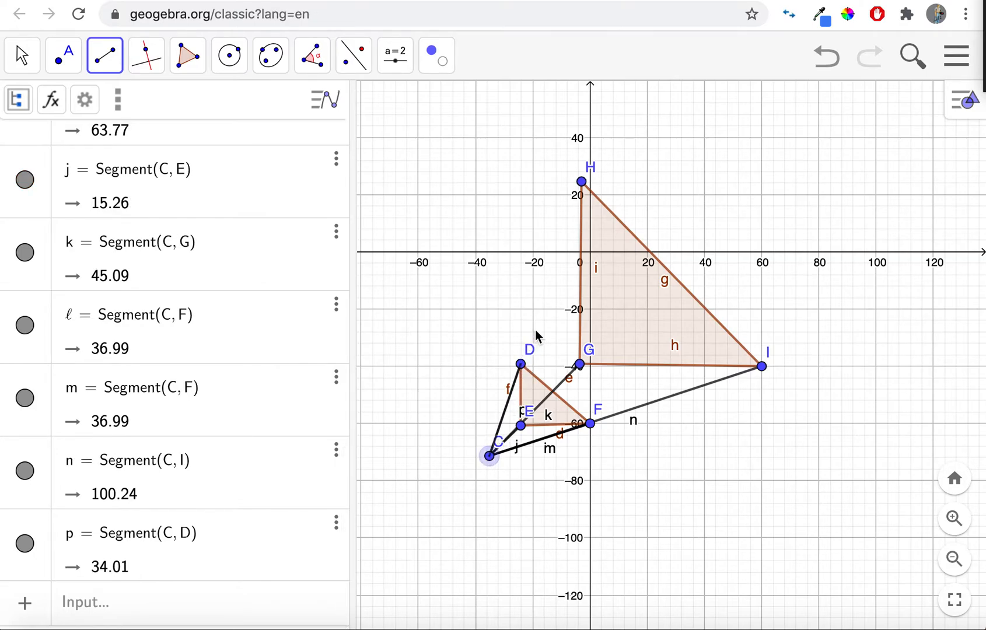
click(582, 182)
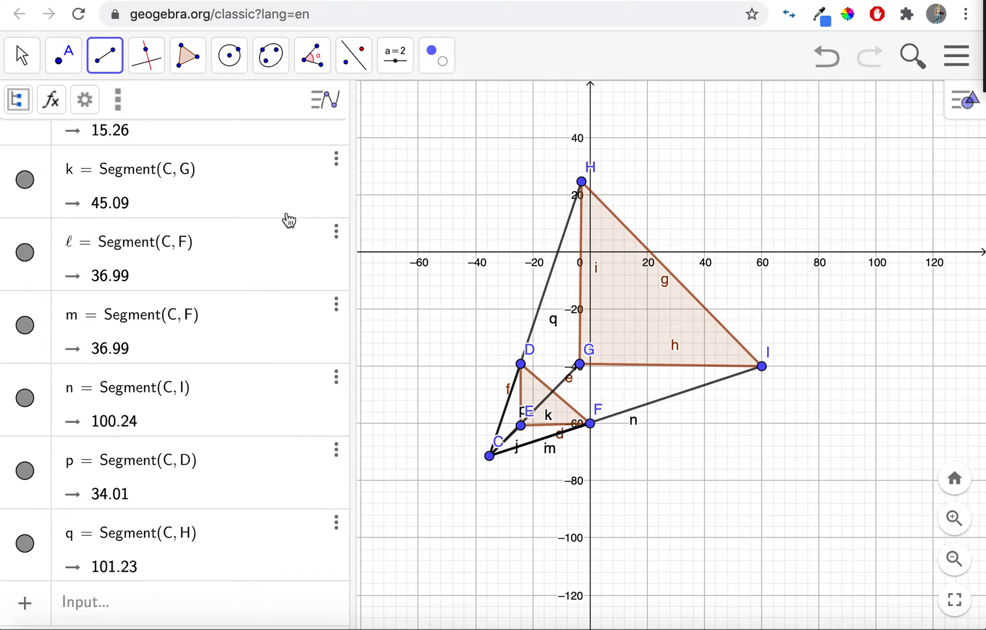
- Measure the distances from point C to D and from point C to H with the Distance or Length tool
click(356, 58)
mouse_move(314, 61)
click(352, 189)
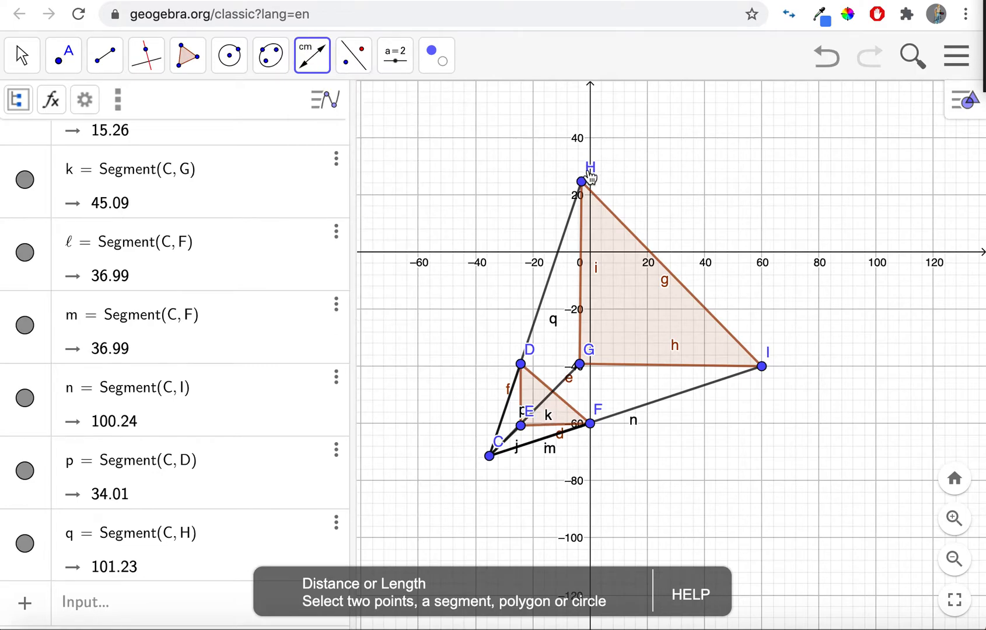
click(490, 457)
click(522, 365)
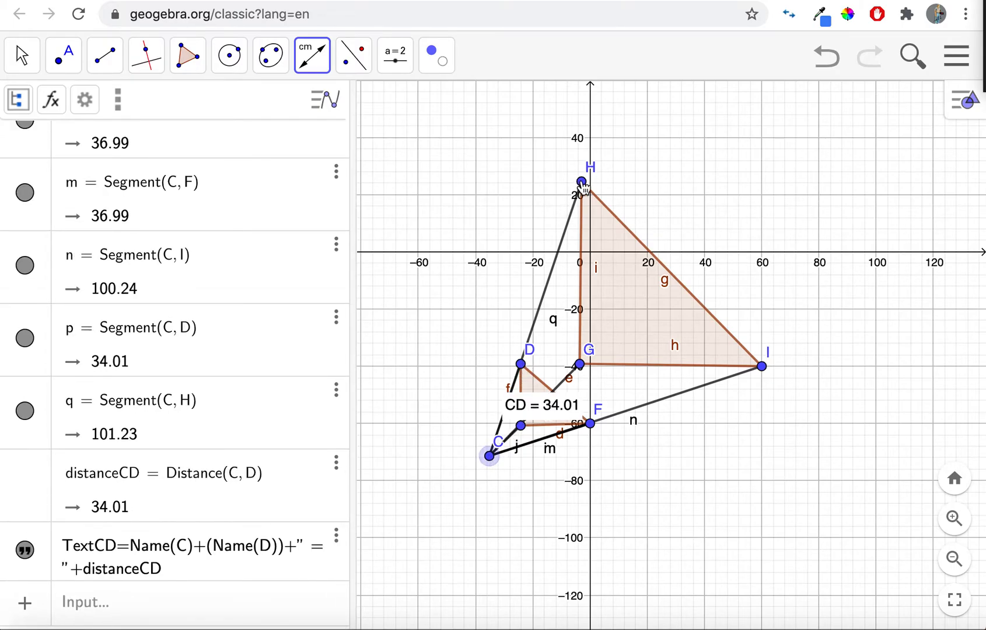
click(581, 182)
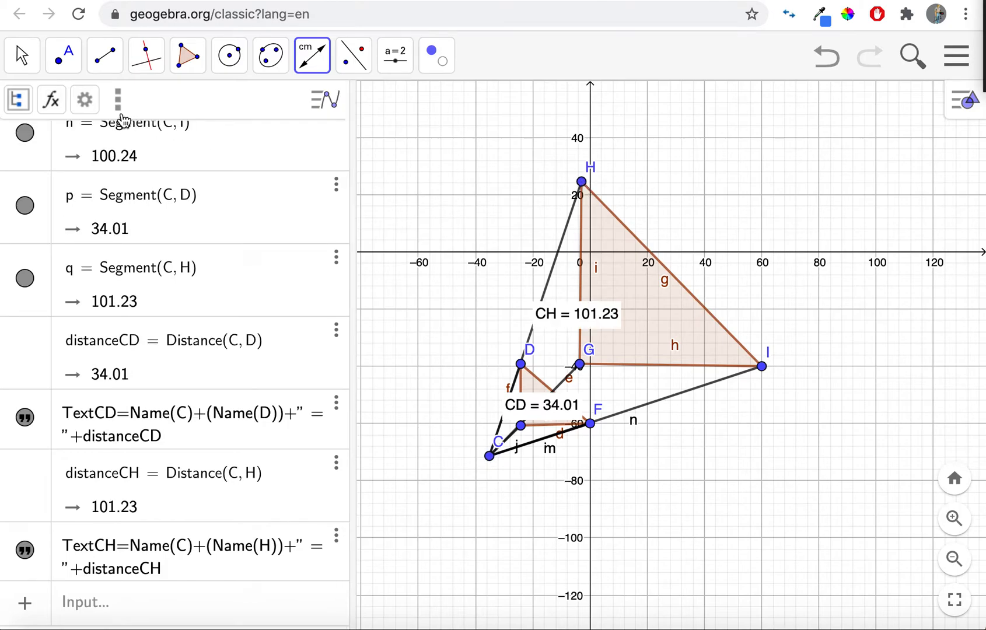
- Move the CD and CH distance labels out of the triangles to the outer side of line CH
click(21, 54)
mouse_move(537, 412)
mouse_down()
mouse_move(412, 346)
mouse_move(381, 308)
mouse_up()
drag(599, 320, 441, 348)
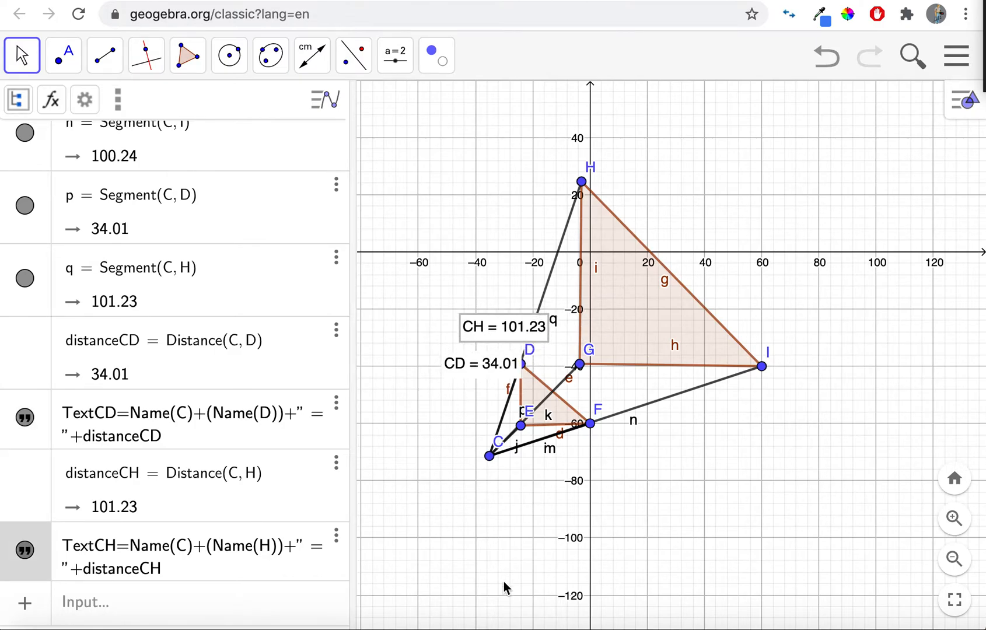
- Bring up the TI-84 Plus calculator emulator and move its window beside the triangles so the distance labels stay uncovered
click(143, 0)
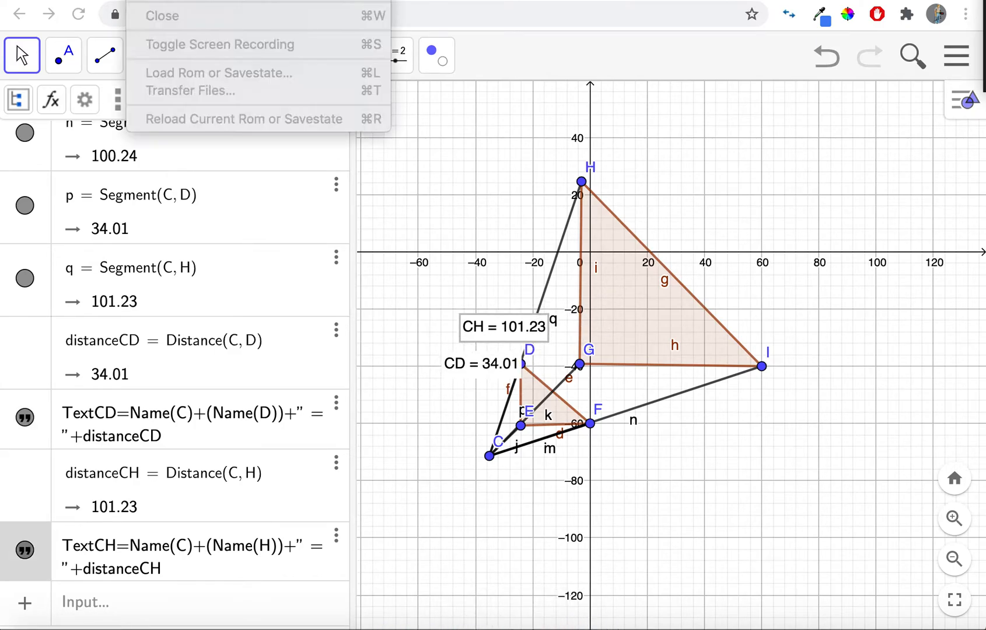
mouse_move(237, 0)
click(439, 2)
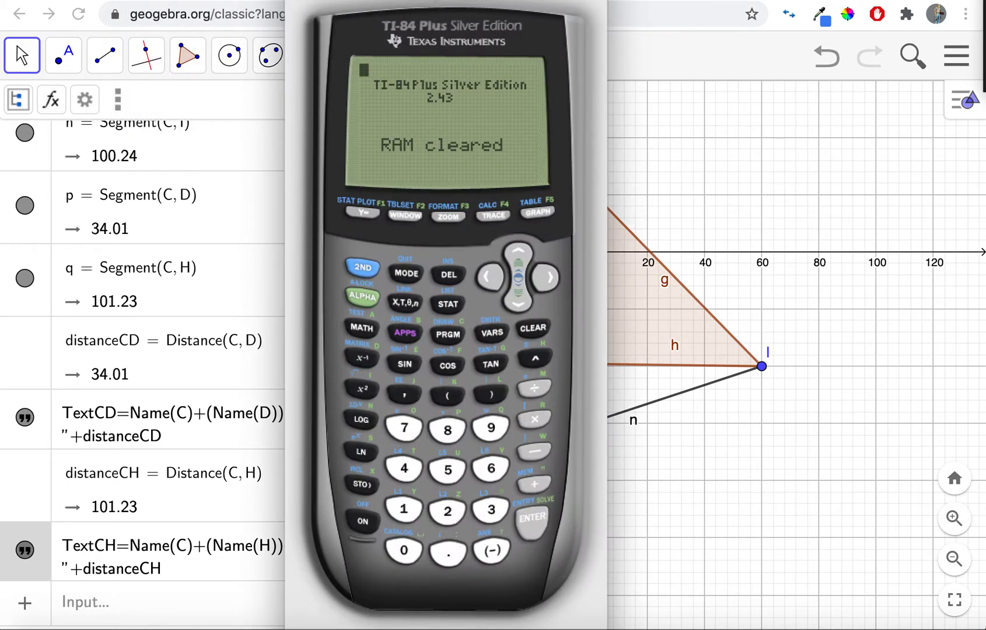
drag(439, 0, 193, 0)
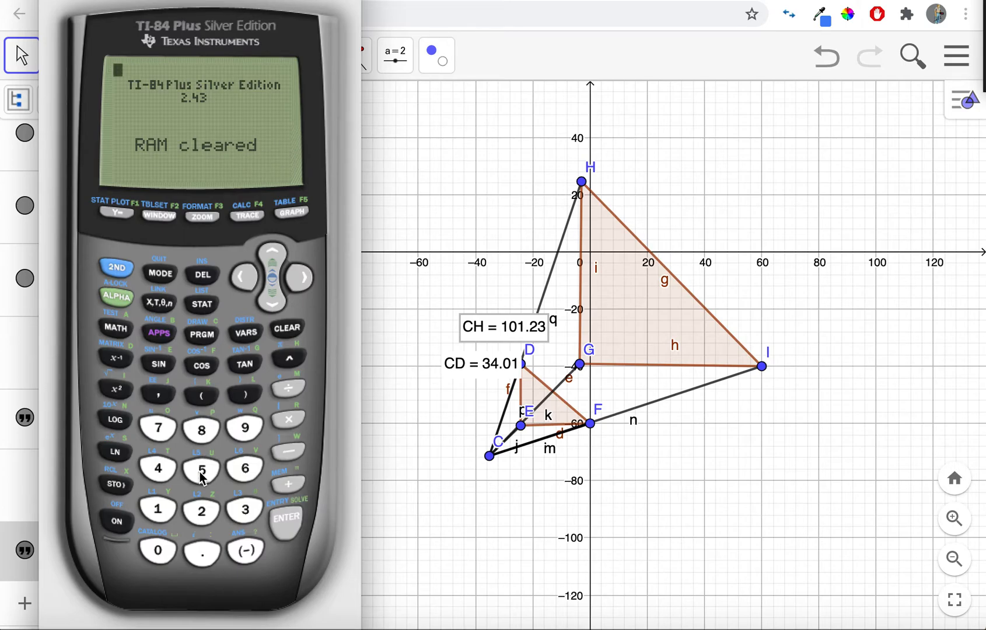
- Divide the CH distance by the CD distance on the calculator, computing 101.23/34.01
click(158, 510)
click(158, 548)
click(158, 509)
click(201, 553)
click(201, 512)
click(246, 513)
click(290, 388)
click(245, 511)
click(158, 469)
click(202, 552)
click(158, 550)
click(158, 510)
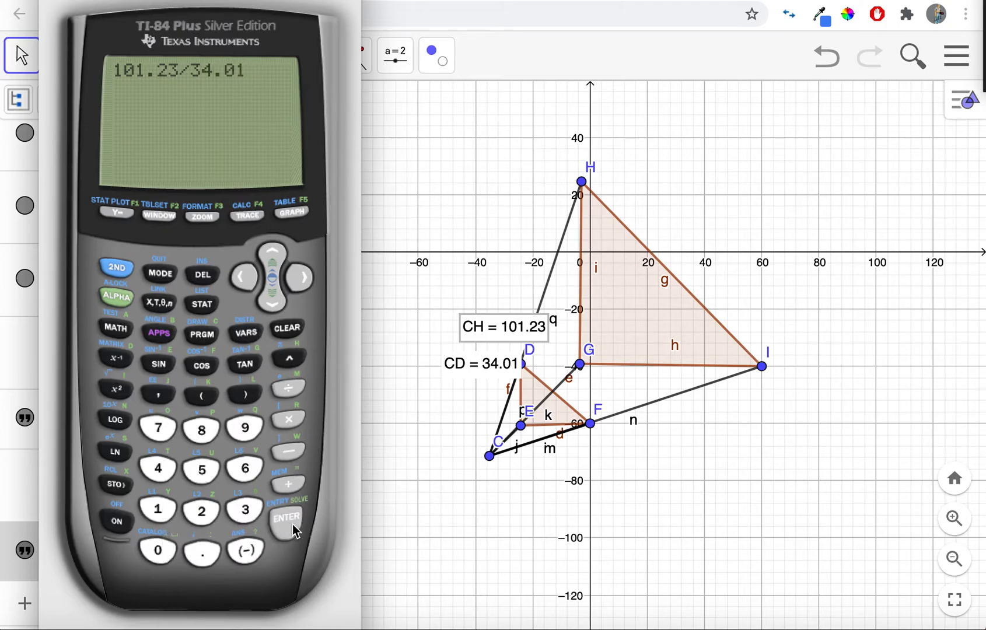
click(291, 523)
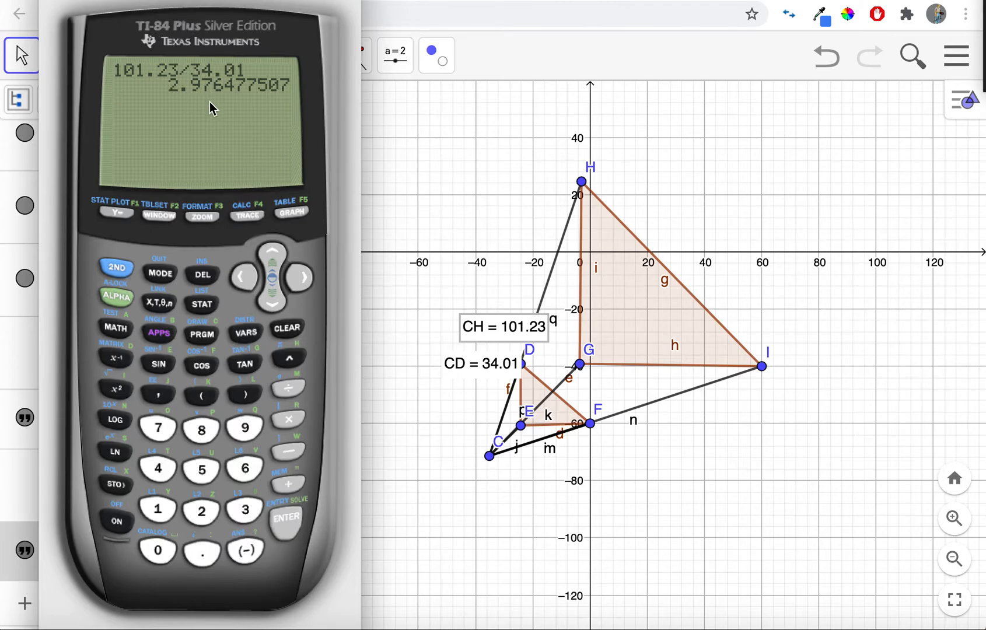
- Move the calculator aside and measure the distances from point C to E and from point C to G in GeoGebra
drag(116, 1, 915, 2)
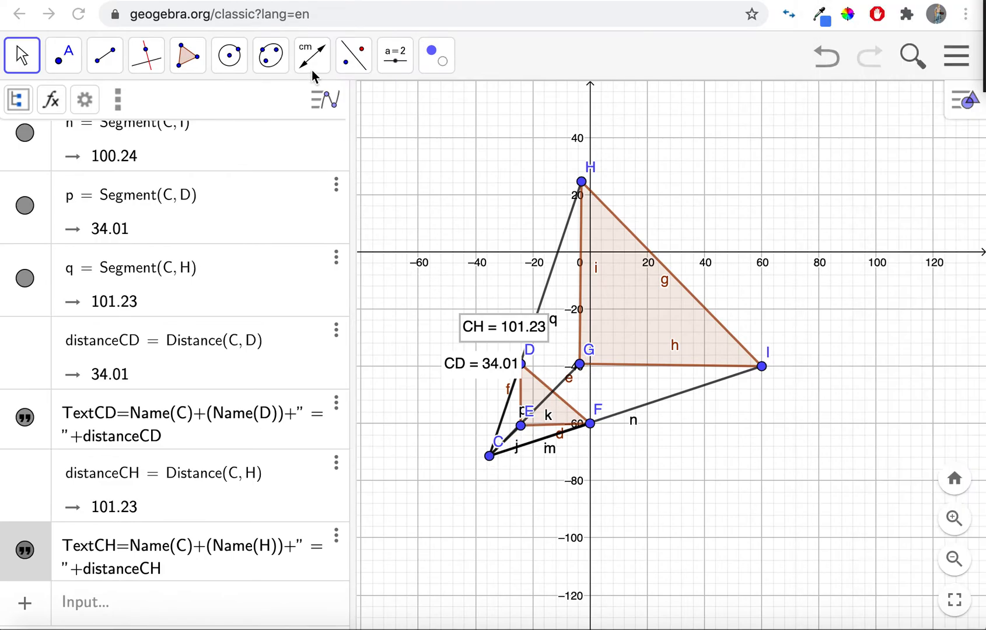
click(312, 57)
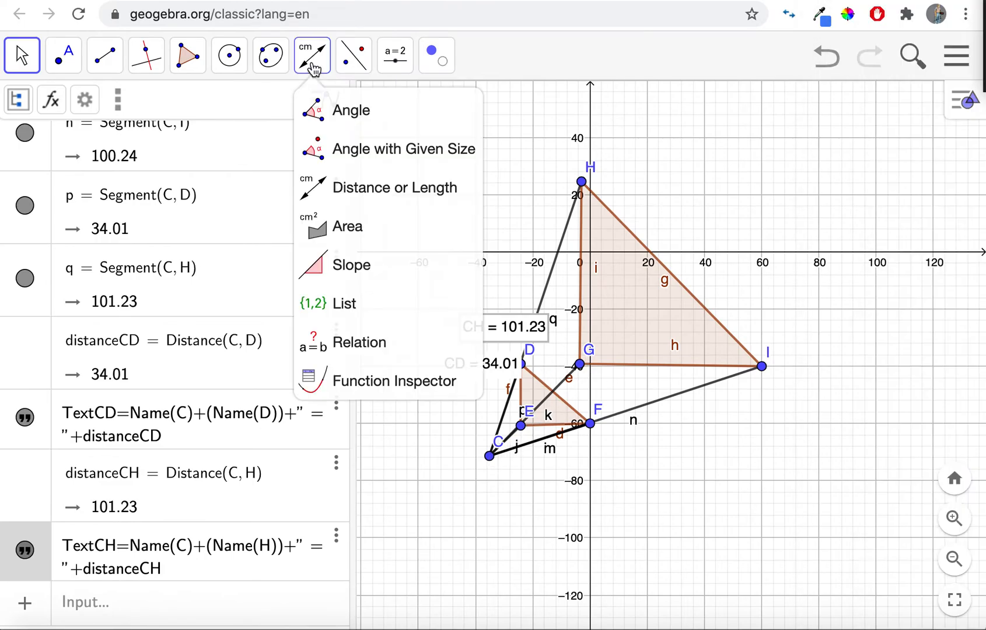
click(490, 457)
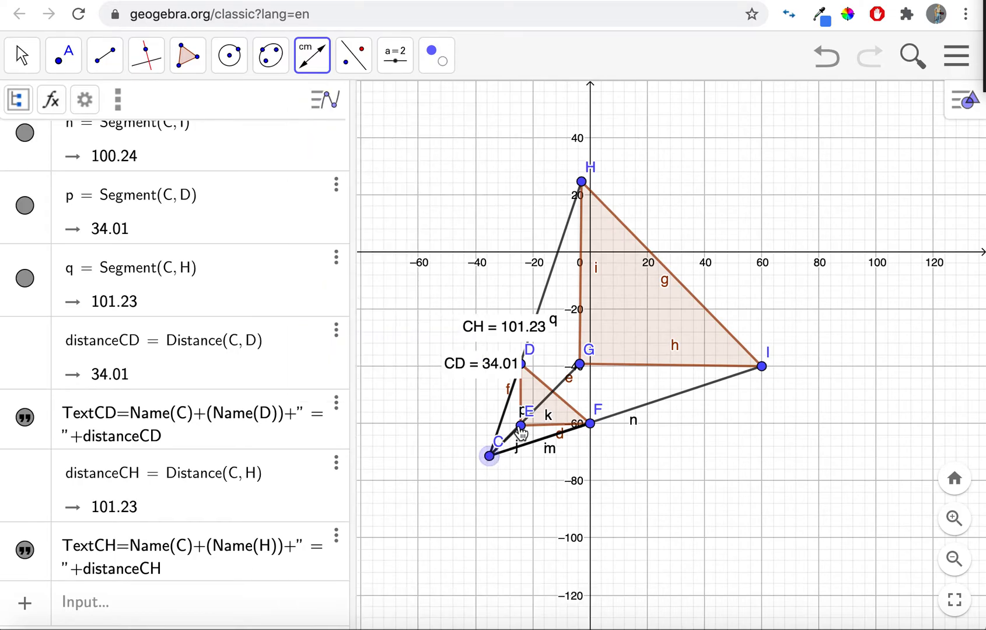
click(521, 424)
click(490, 455)
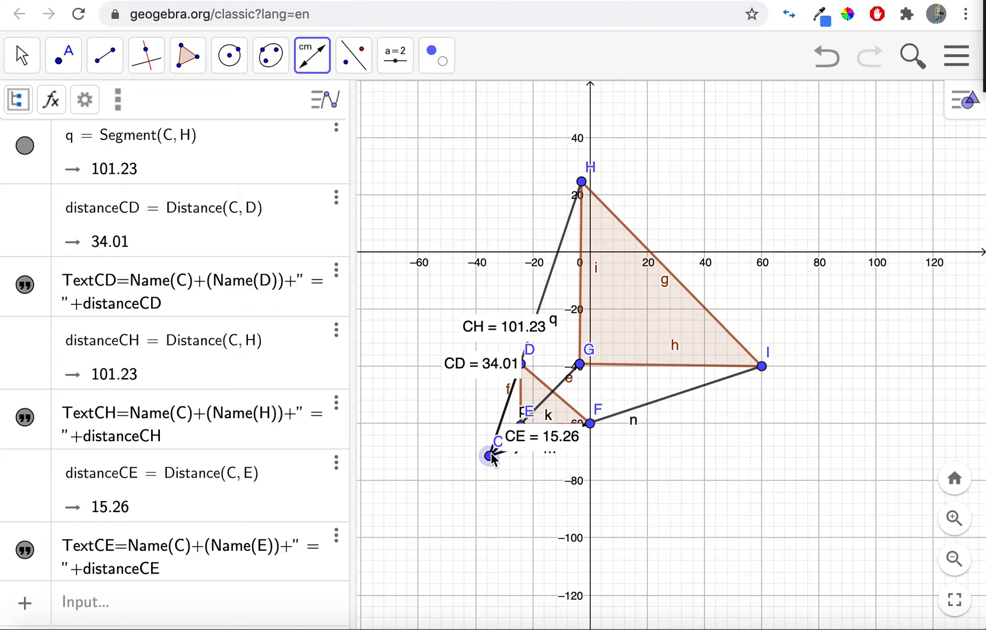
click(580, 365)
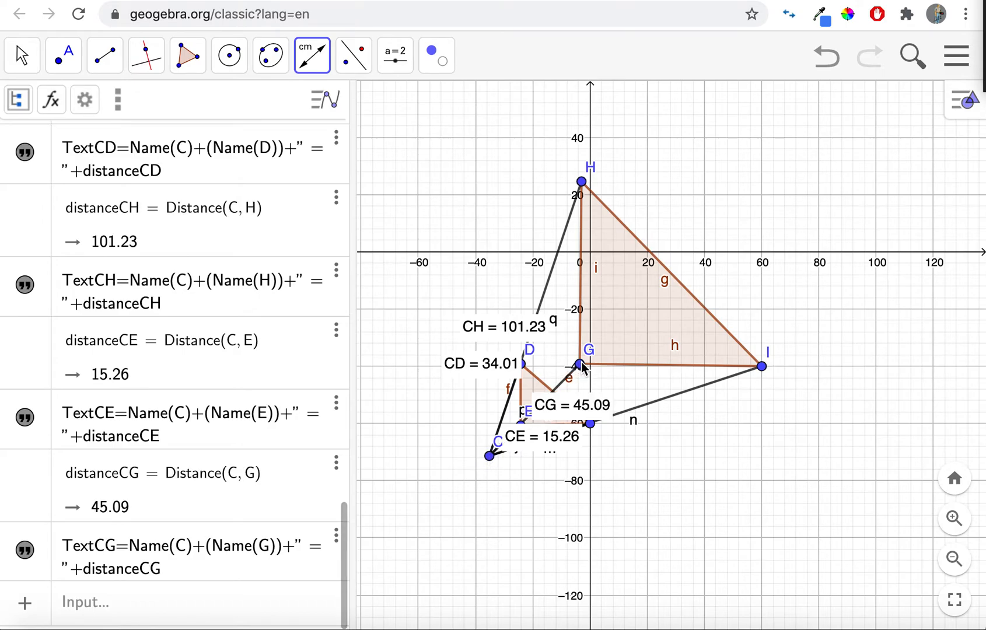
- Switch to the TI-84 calculator, move it beside the triangles, and divide CG by CE as 45.09/15.26
key(super+Tab)
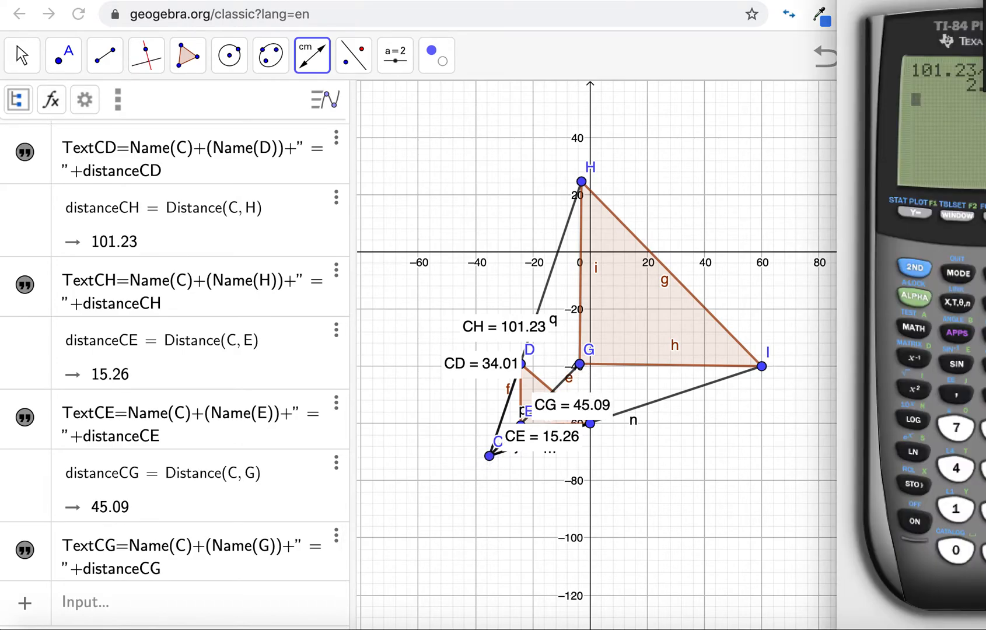
click(958, 468)
click(985, 468)
text(.09)
drag(903, 0, 193, 0)
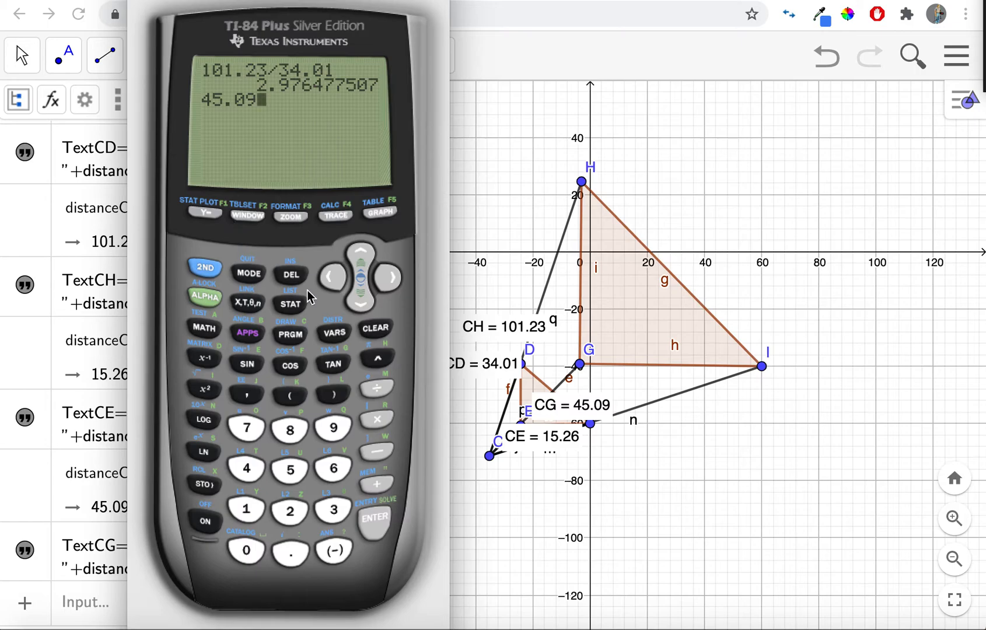
click(377, 388)
click(247, 509)
click(290, 469)
click(292, 552)
click(290, 511)
click(333, 469)
click(375, 519)
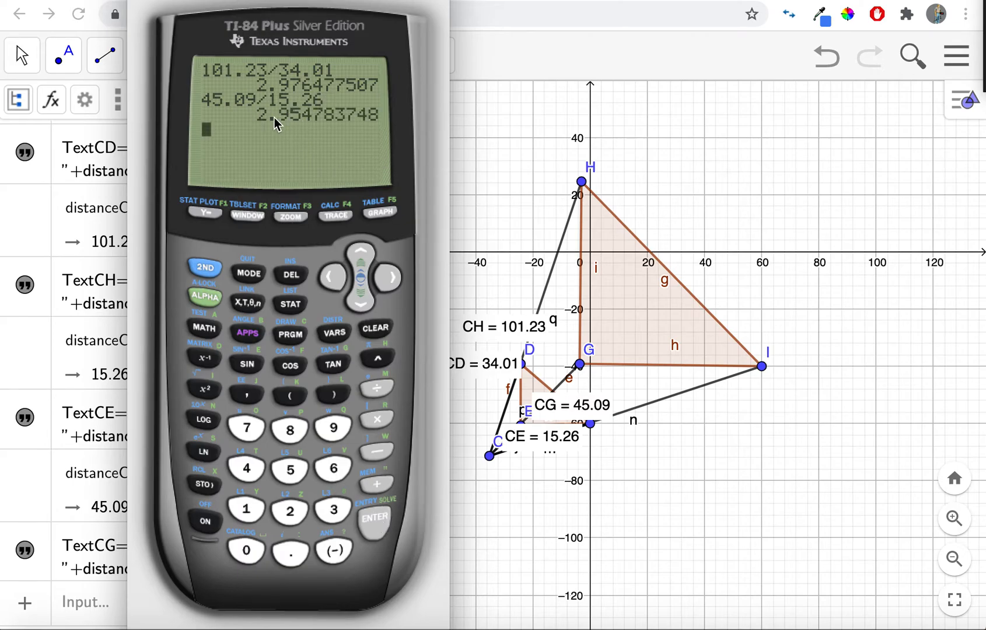
- Return to GeoGebra and move the CG and CE distance labels up, clear of the small triangle's vertices E and F
click(667, 296)
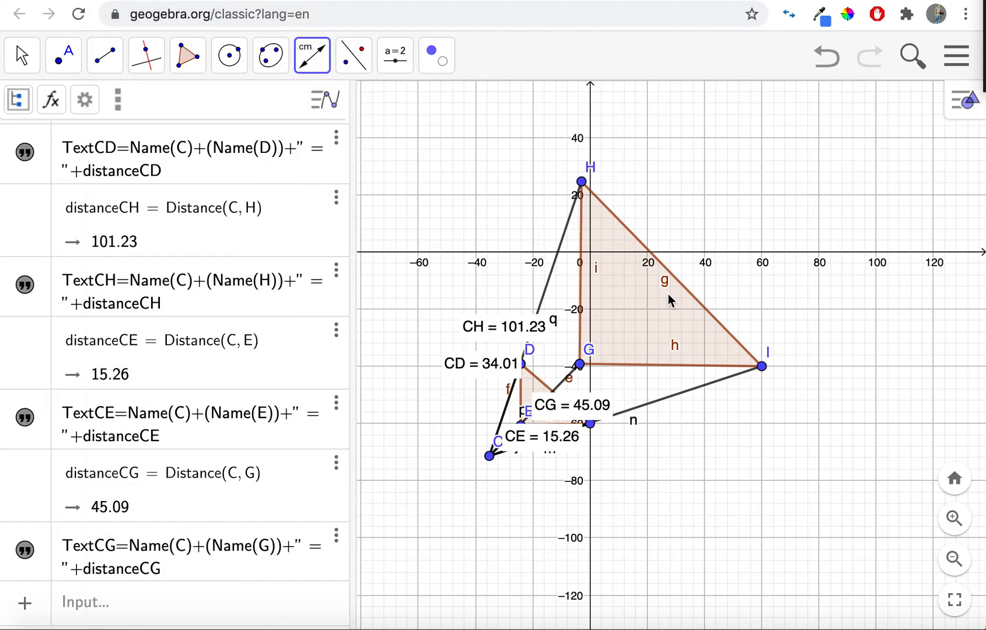
click(312, 55)
click(339, 193)
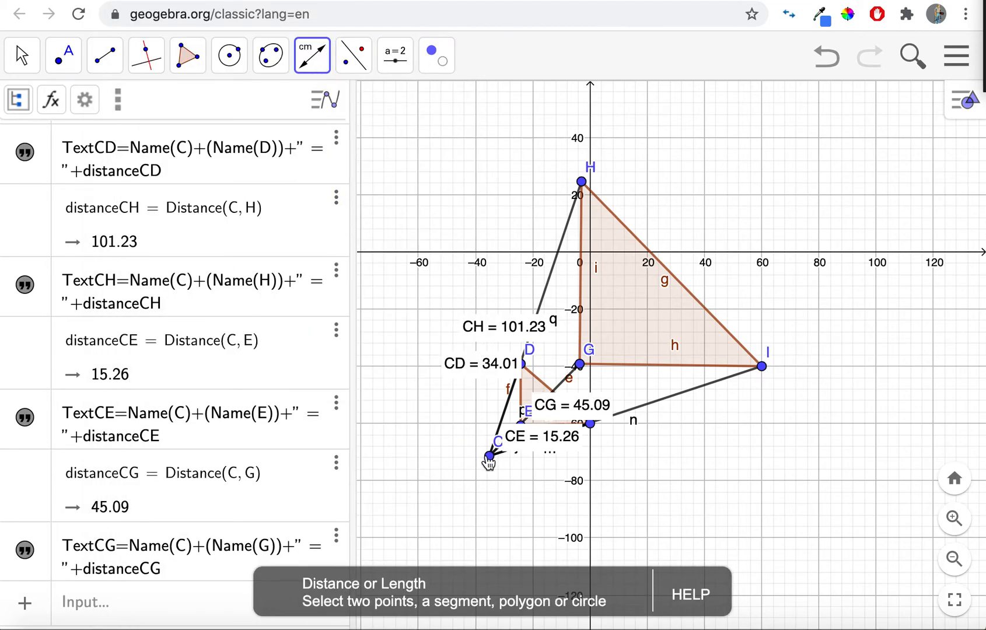
click(22, 55)
click(566, 403)
drag(565, 402, 660, 226)
drag(536, 439, 616, 346)
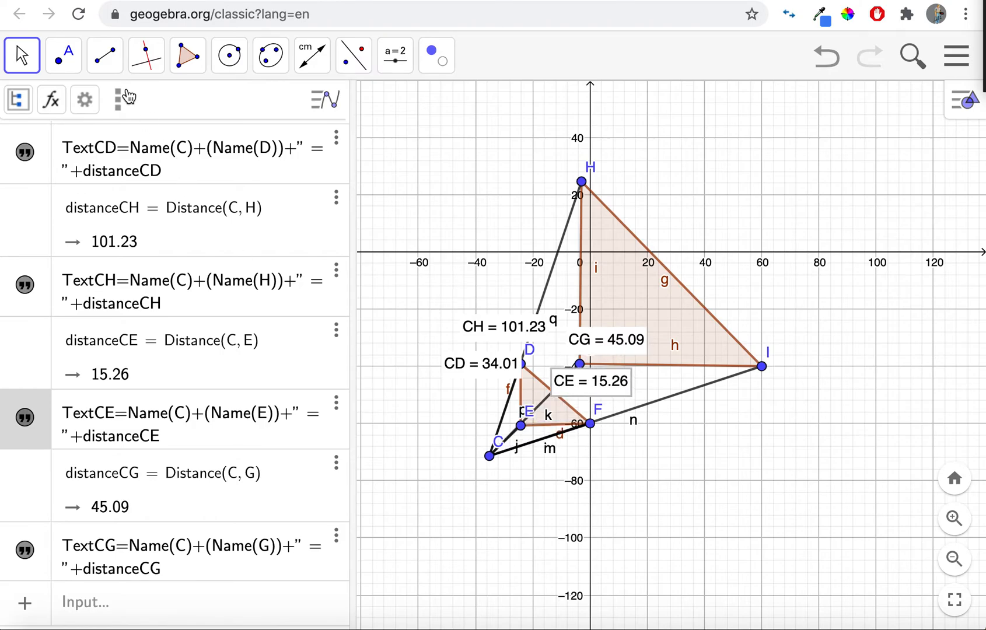
- Measure the distances from point C to F and from point C to I with the Distance or Length tool
click(314, 58)
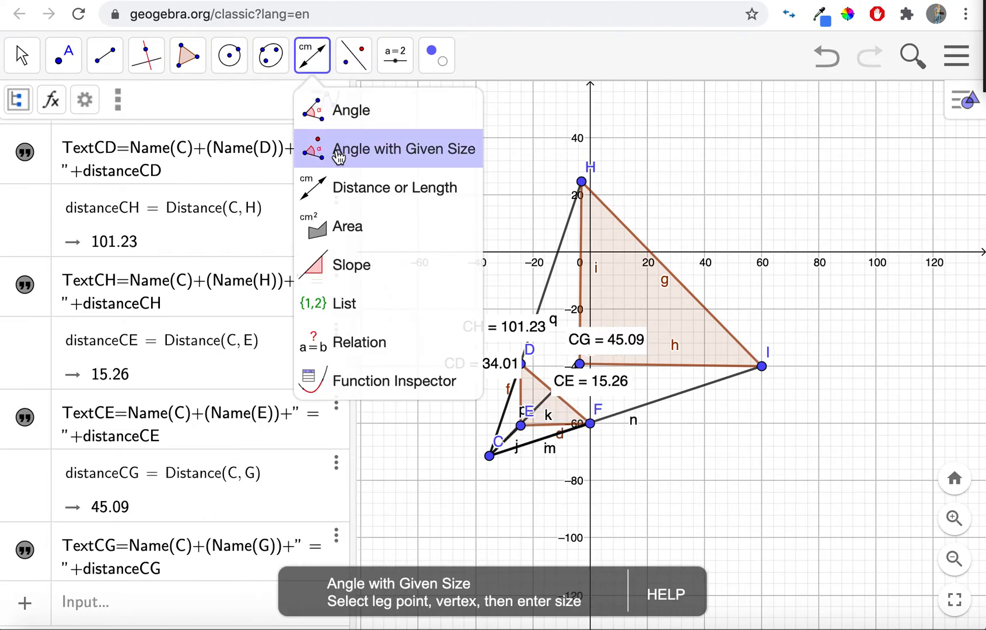
click(343, 189)
click(489, 456)
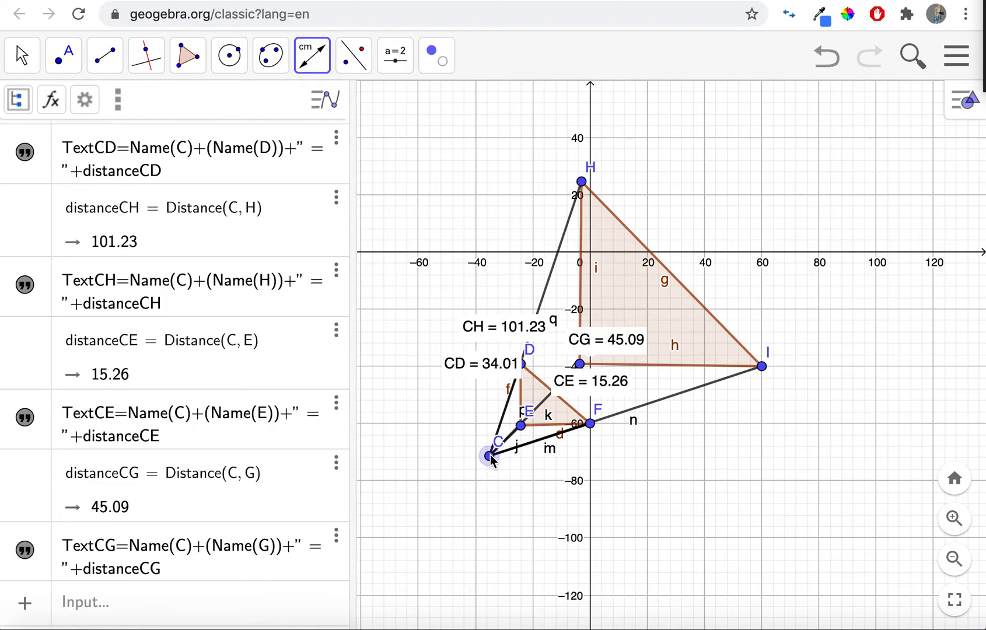
click(590, 425)
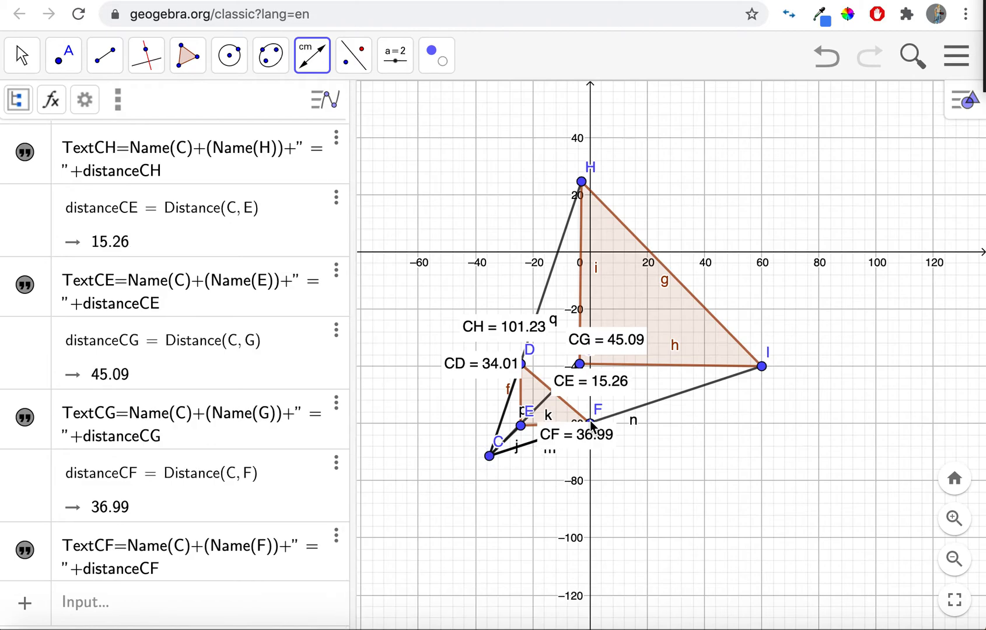
click(490, 456)
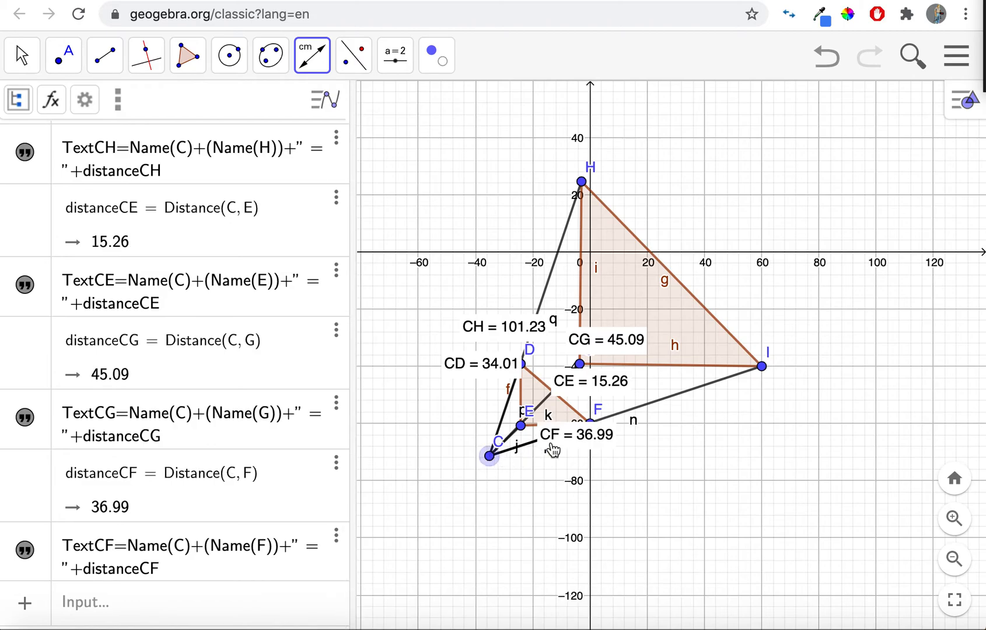
click(762, 367)
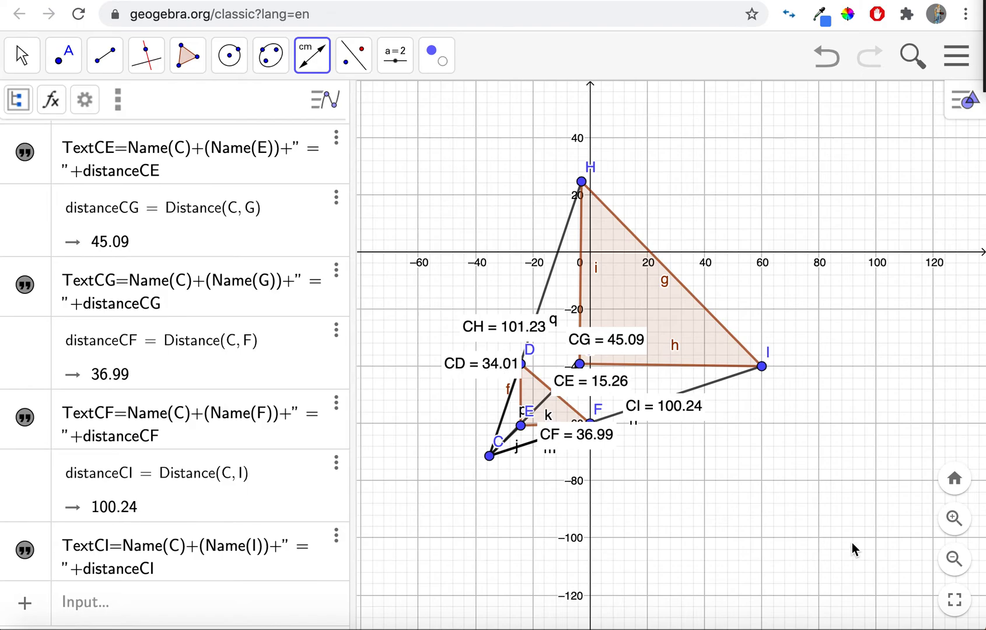
- Switch to the TI-84 calculator, divide CI by CF as 100.24/36.99, and return to GeoGebra
click(519, 619)
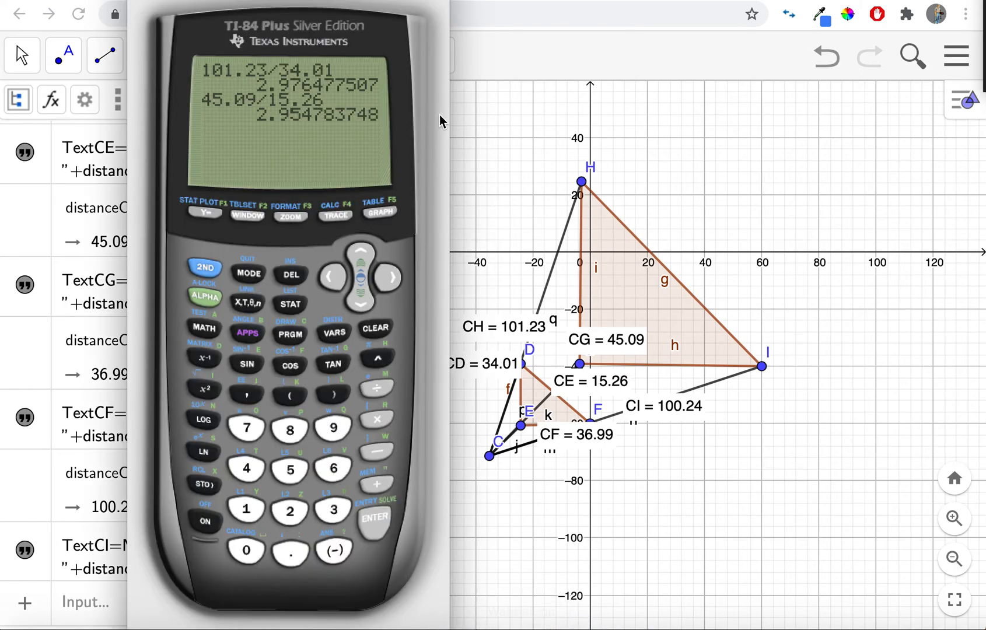
click(248, 508)
click(246, 550)
click(247, 550)
click(290, 552)
click(290, 511)
click(246, 469)
click(376, 388)
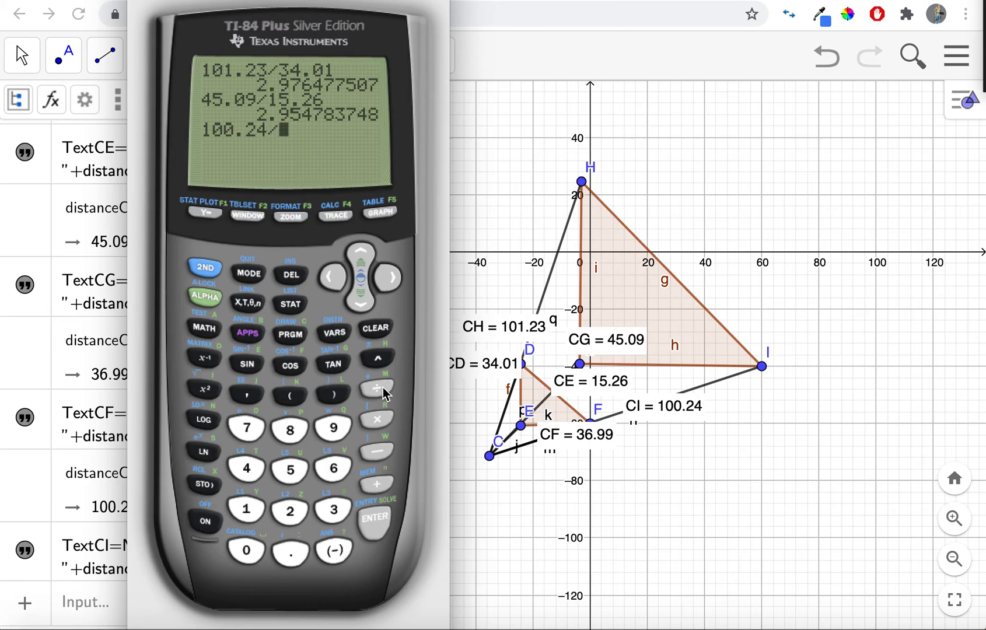
click(334, 511)
click(333, 469)
click(290, 553)
click(339, 425)
click(340, 425)
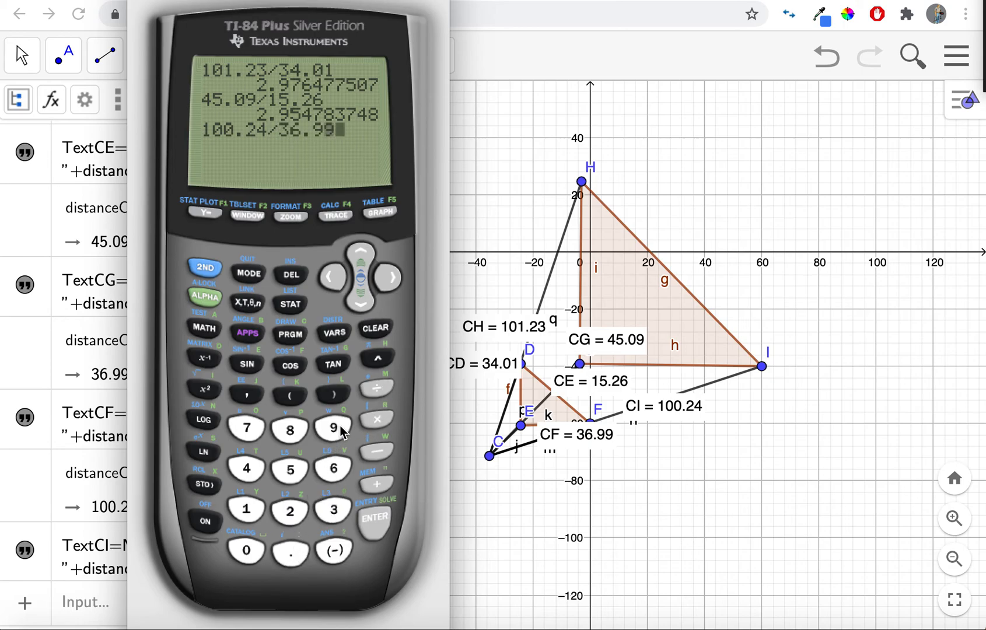
click(372, 521)
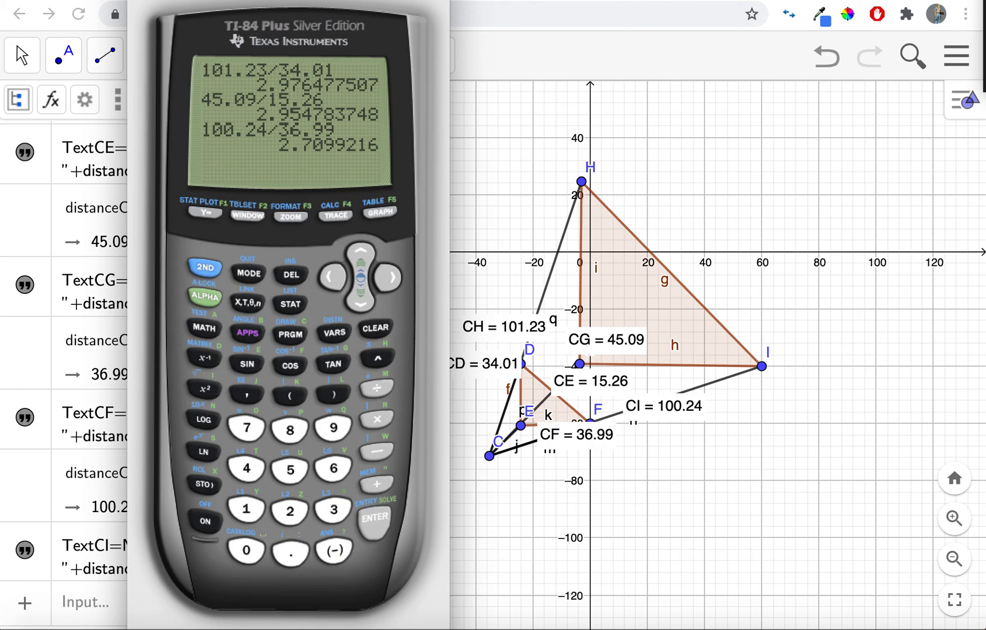
key(super+Tab)
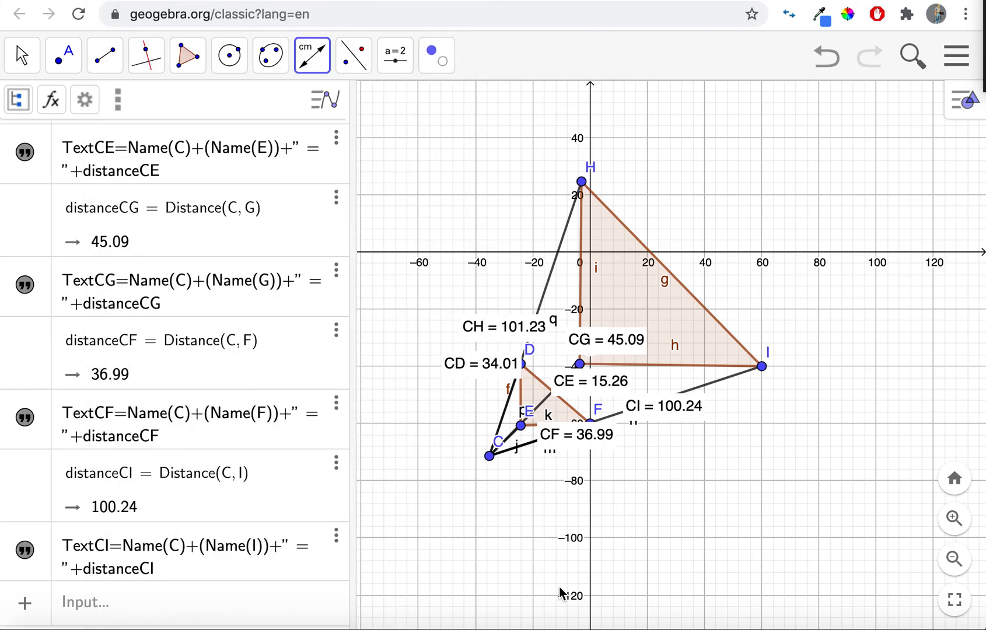
mouse_move(551, 625)
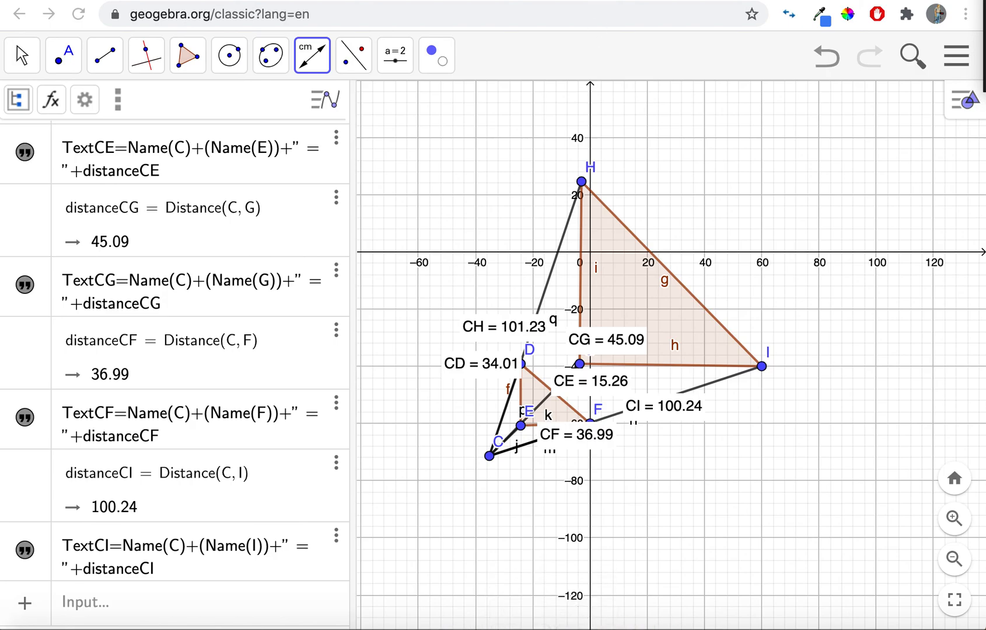